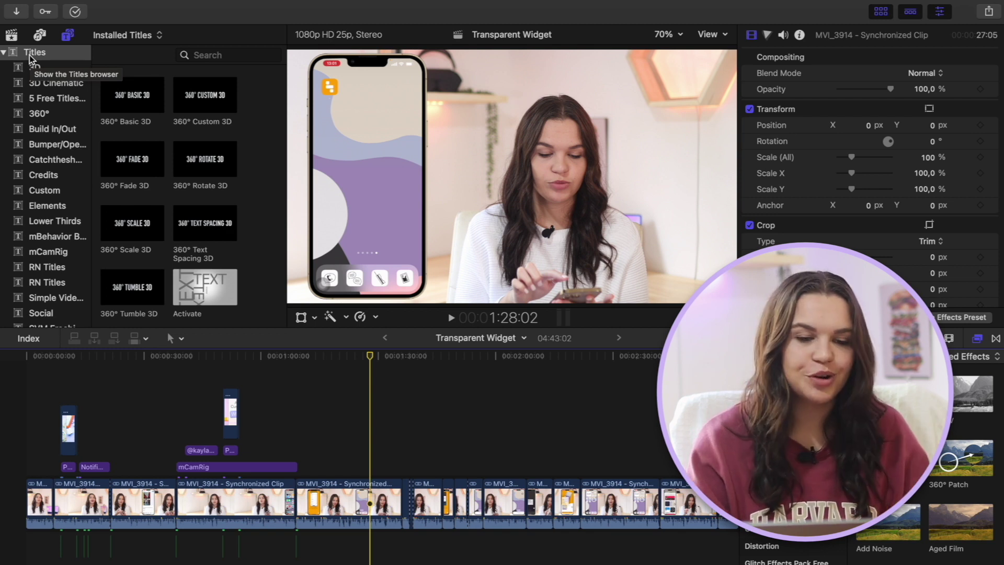
Step: Open the SVM_20K Freebie title pack from the Titles sidebar
left_click(32, 54)
scroll(48, 208, "down", 6)
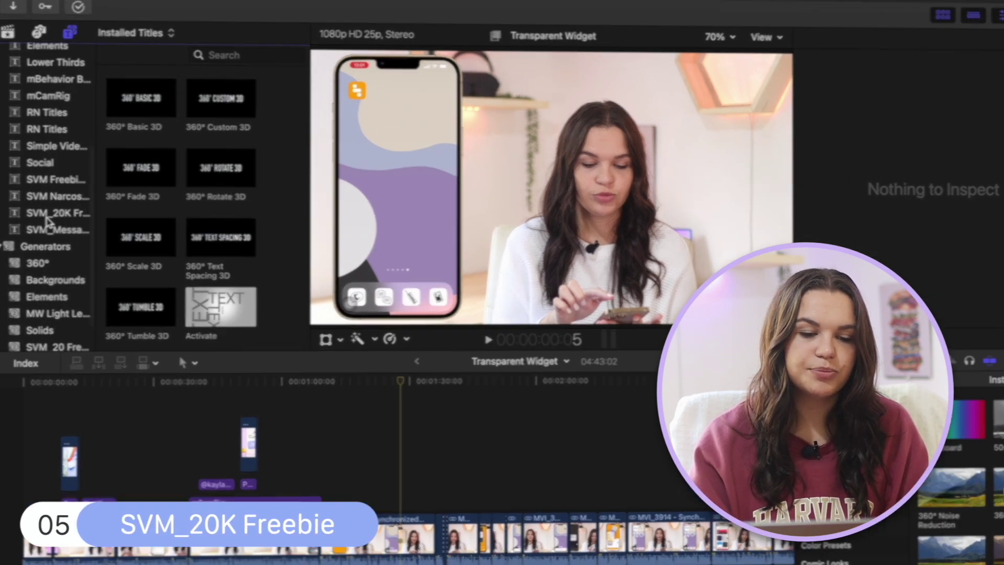
left_click(47, 205)
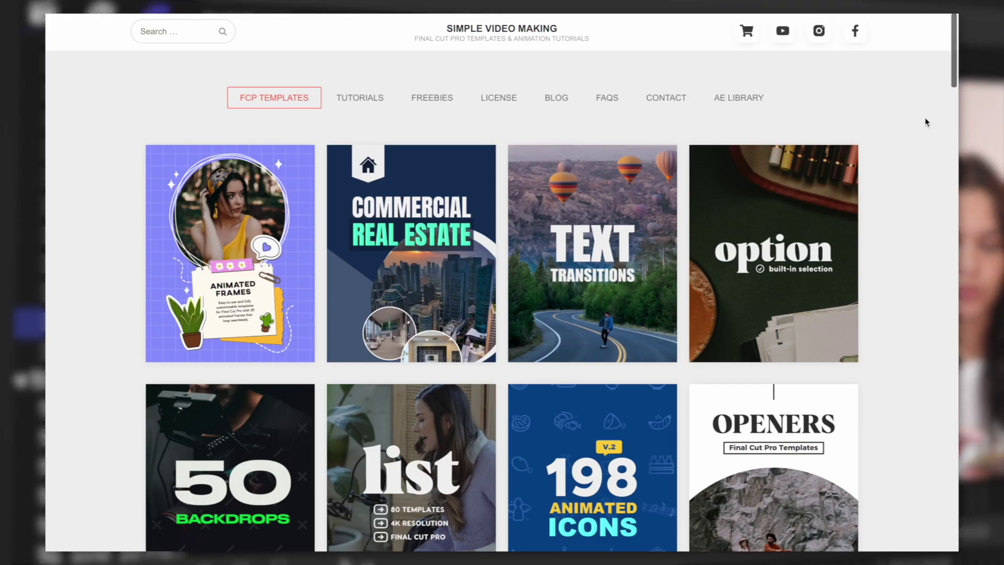
Step: Scroll through the SVM_20K Freebie thumbnails, Title 01 to Title 10, previewing the templates
scroll(925, 117, "down", 1)
scroll(925, 122, "down", 3)
scroll(925, 121, "down", 3)
scroll(924, 122, "down", 2)
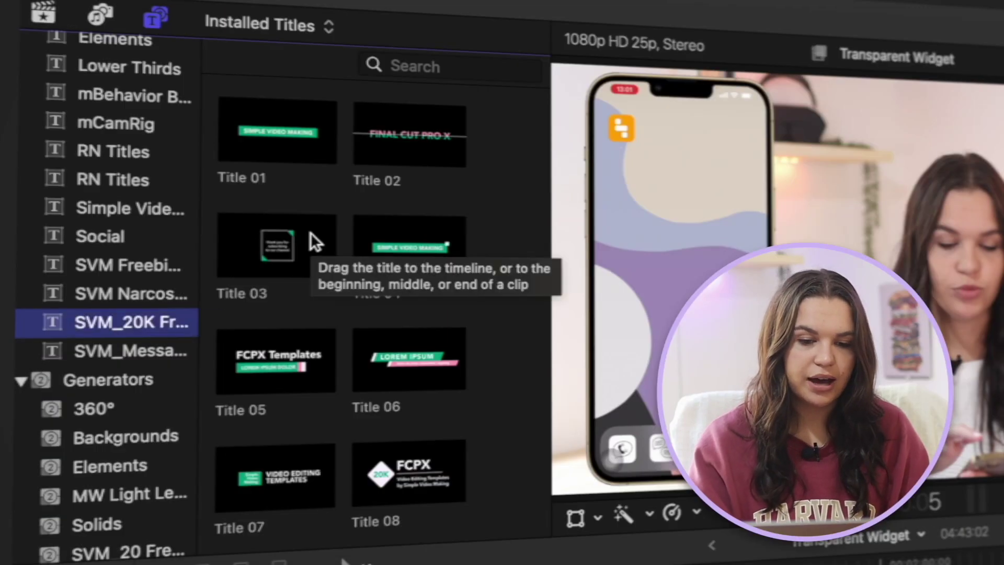
scroll(314, 238, "down", 3)
scroll(365, 349, "up", 3)
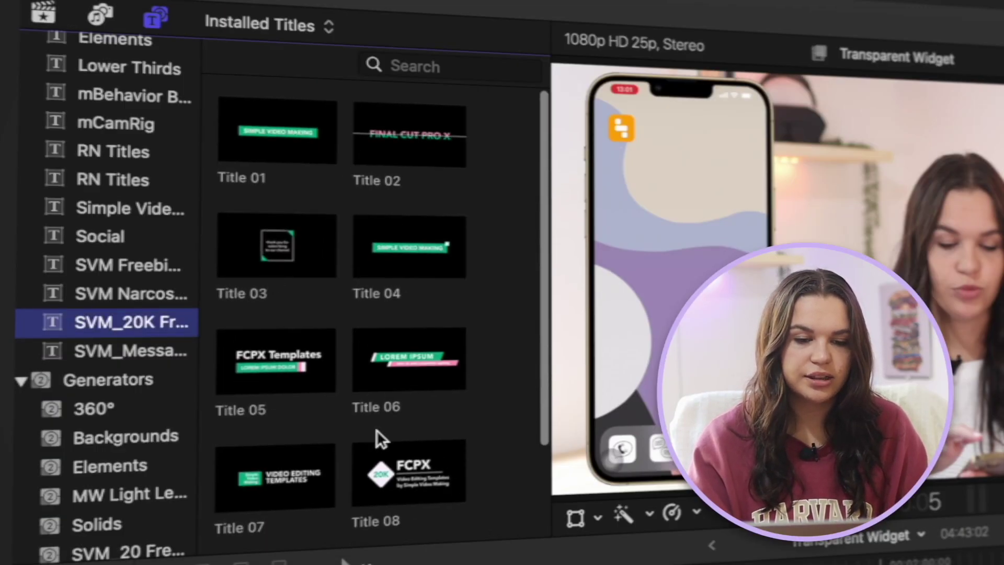
scroll(365, 482, "down", 2)
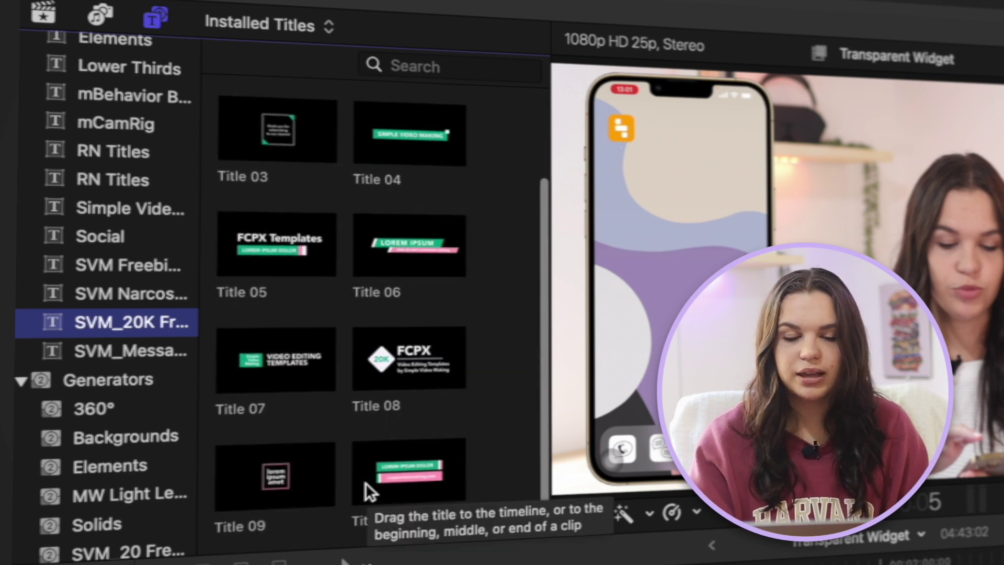
scroll(366, 482, "up", 2)
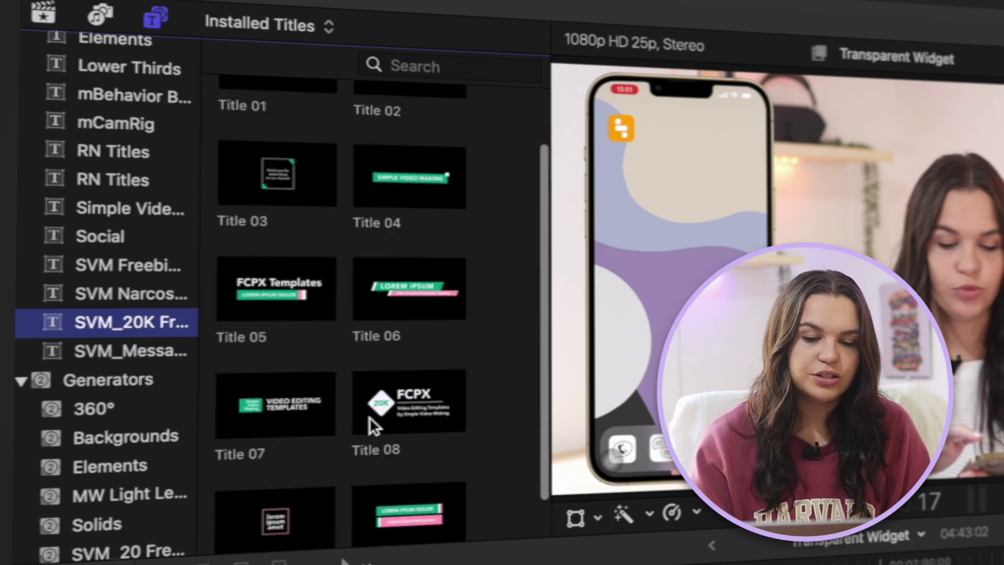
scroll(369, 491, "down", 1)
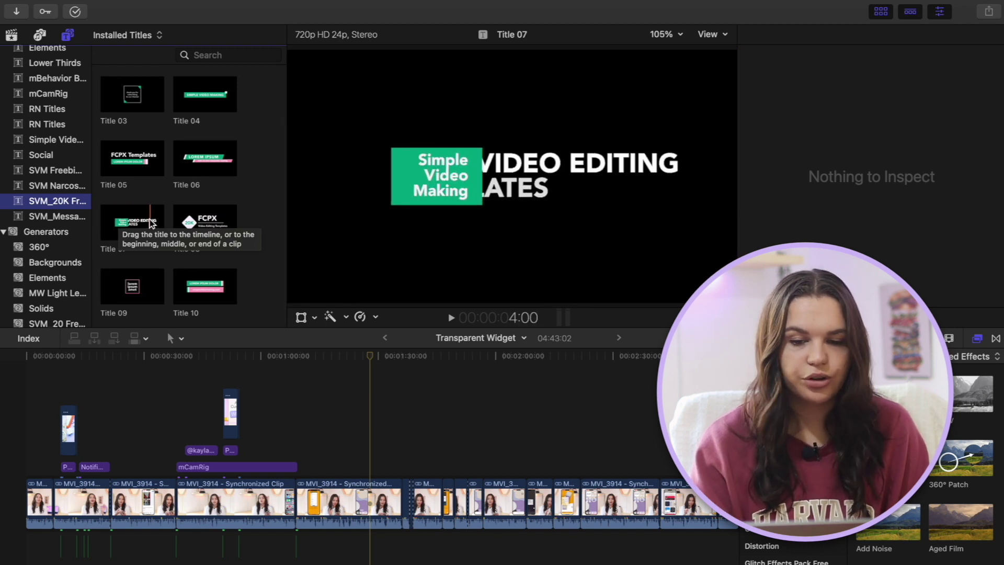
left_click(122, 160)
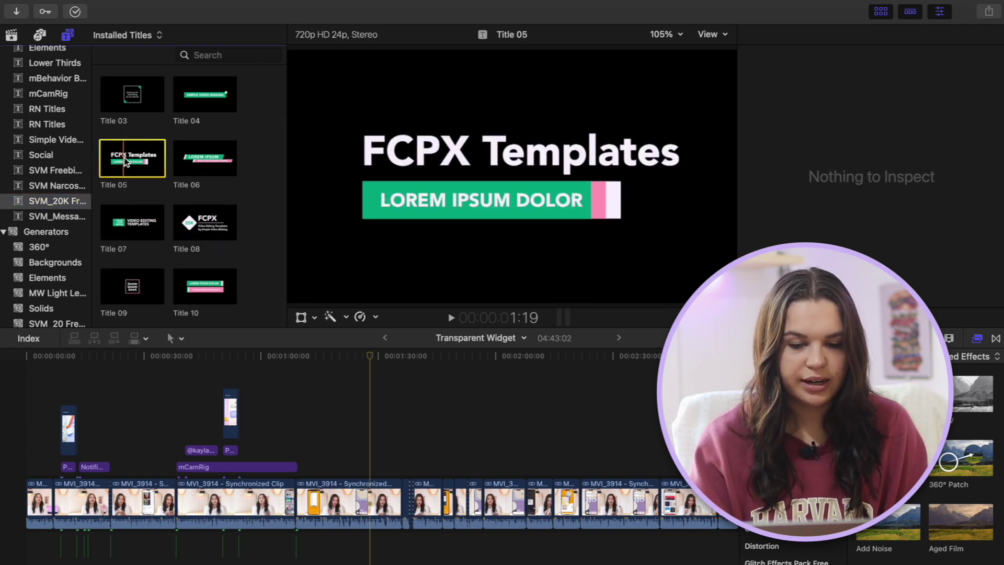
left_click_drag(122, 159, 346, 446)
key("super+equal")
key("super+equal")
key("space")
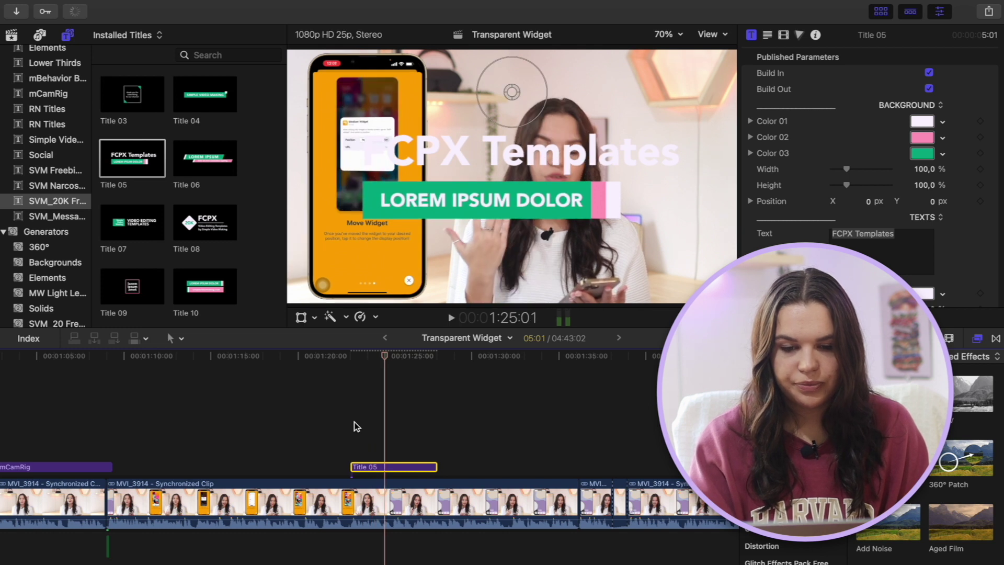
key("space")
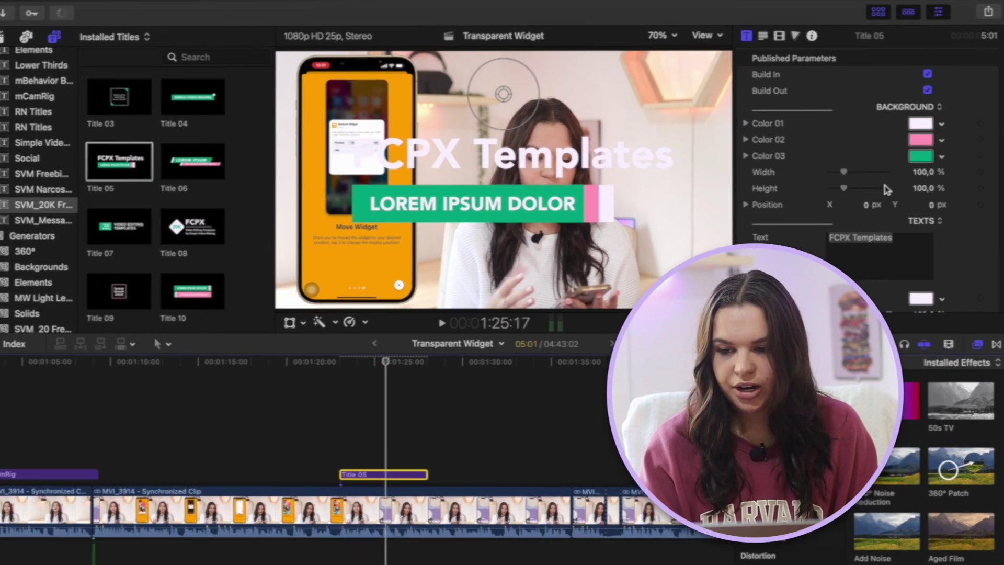
scroll(883, 183, "down", 10)
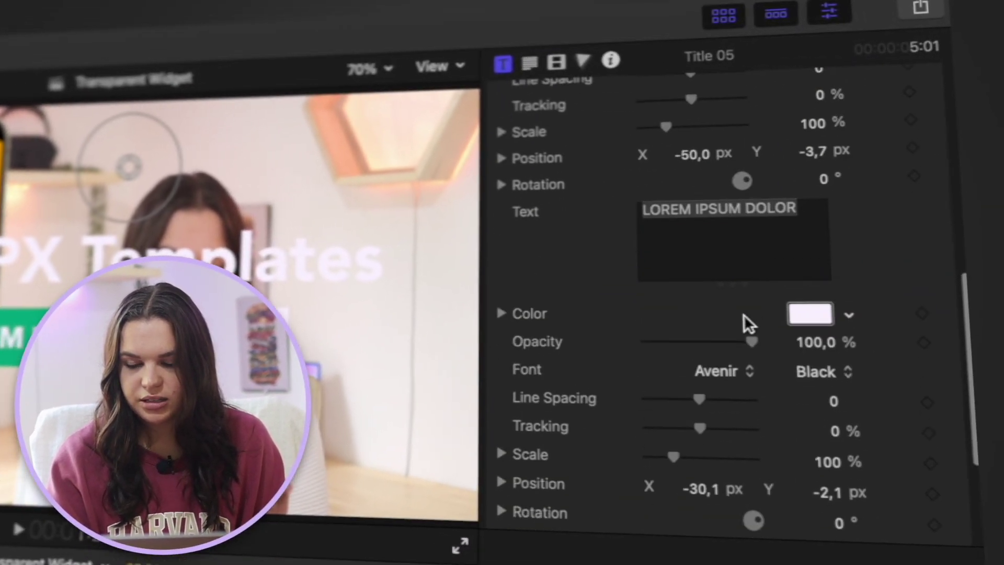
scroll(739, 318, "up", 10)
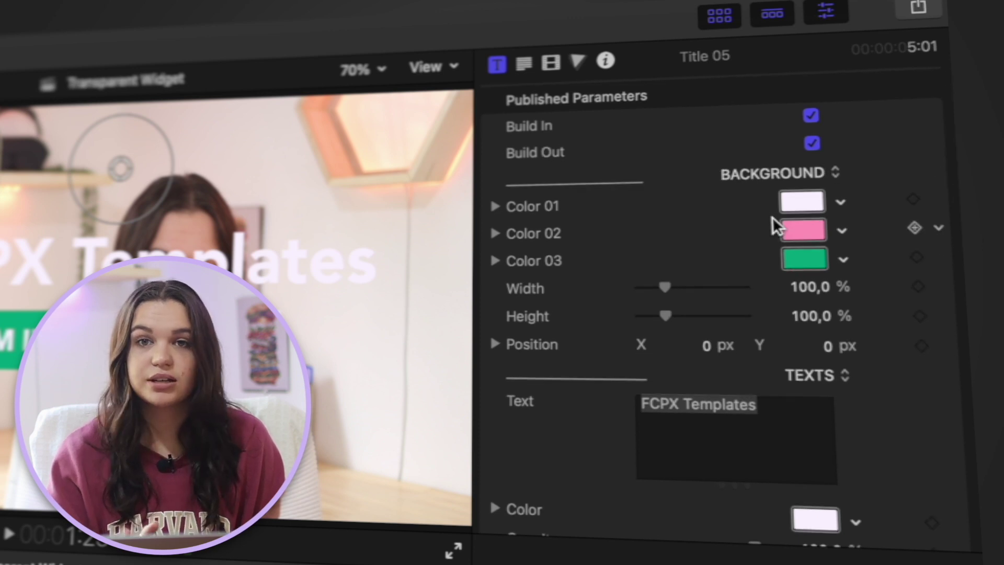
scroll(751, 306, "down", 3)
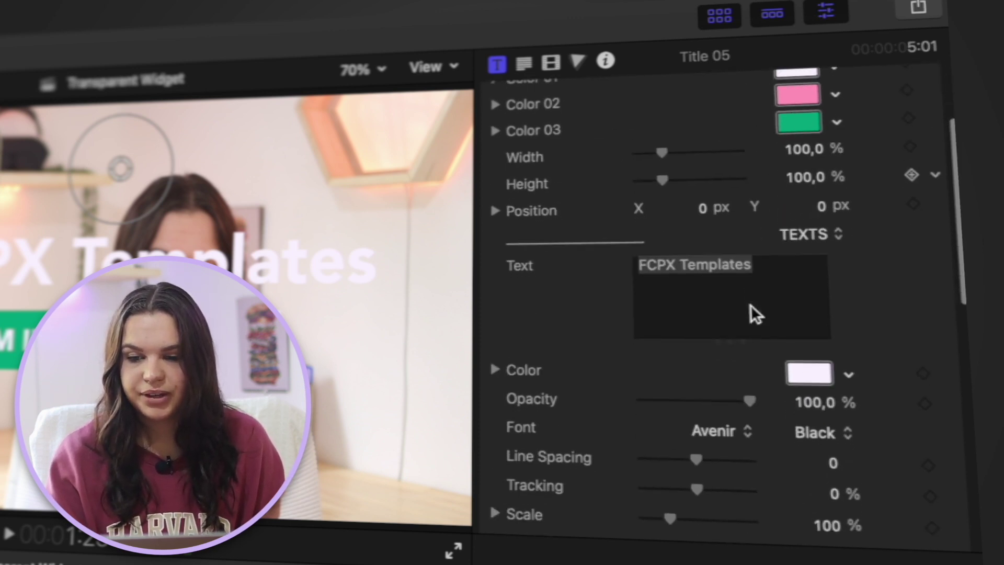
scroll(680, 282, "up", 1)
scroll(636, 241, "down", 5)
scroll(635, 237, "down", 8)
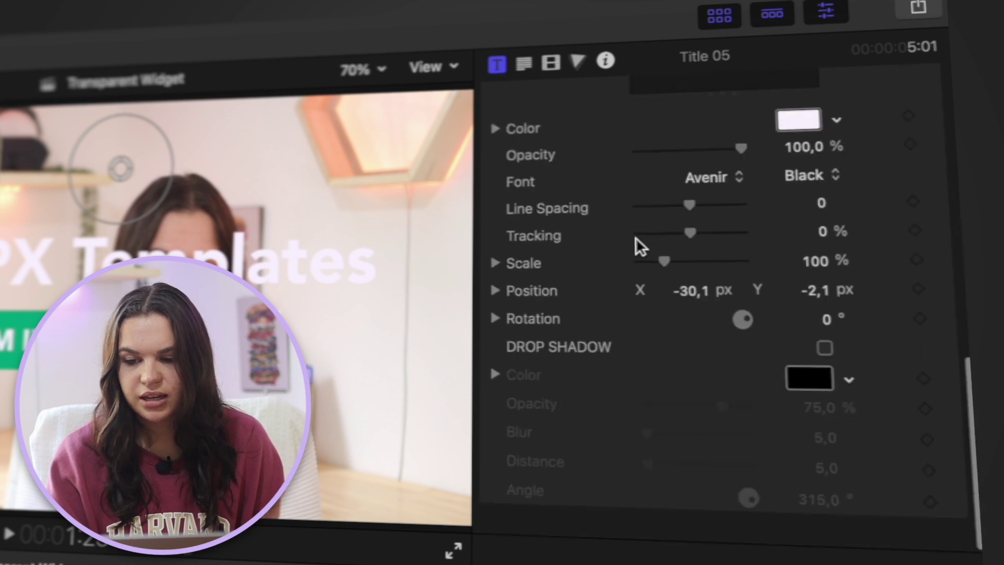
scroll(635, 237, "up", 5)
scroll(635, 237, "down", 5)
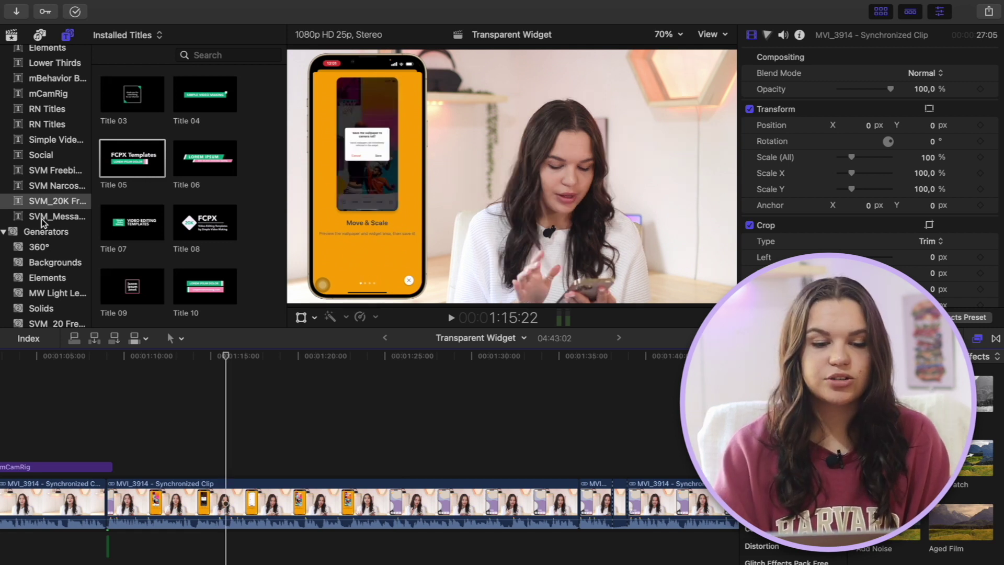
Step: Show the SVM_Messages pack and preview the M1 - Right message title
left_click(41, 219)
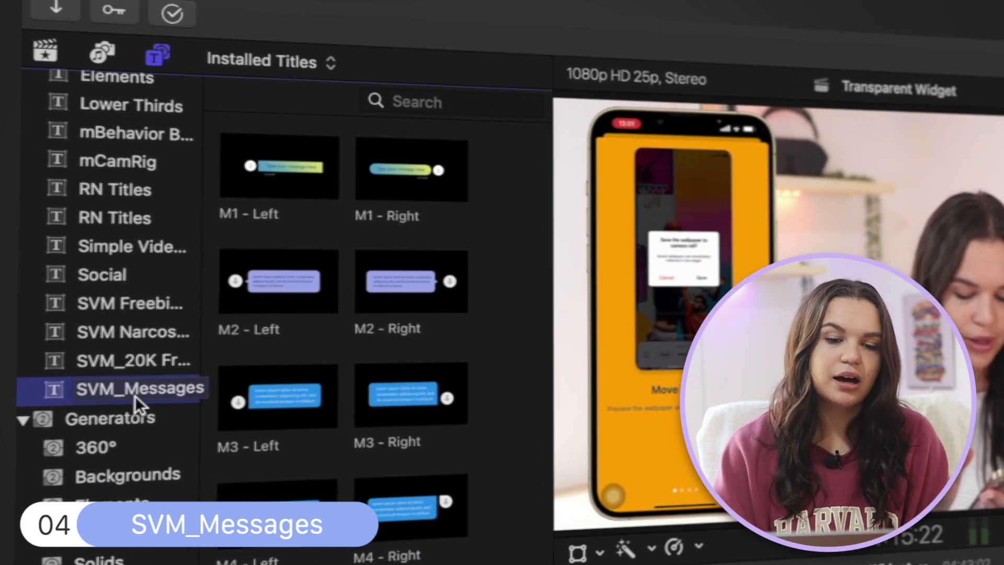
left_click(401, 177)
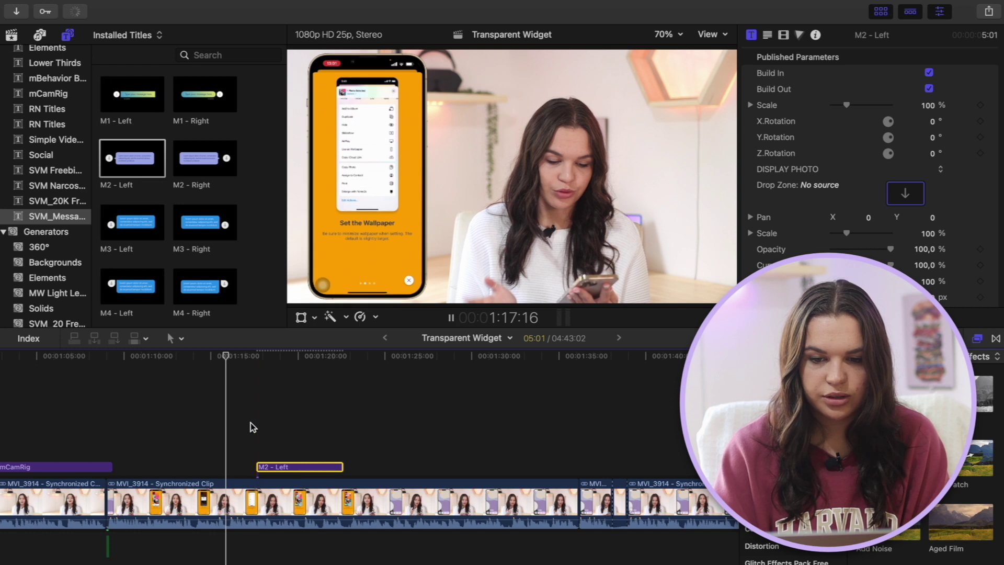
Step: Play back the section with the M2 - Left message bubble
key("space")
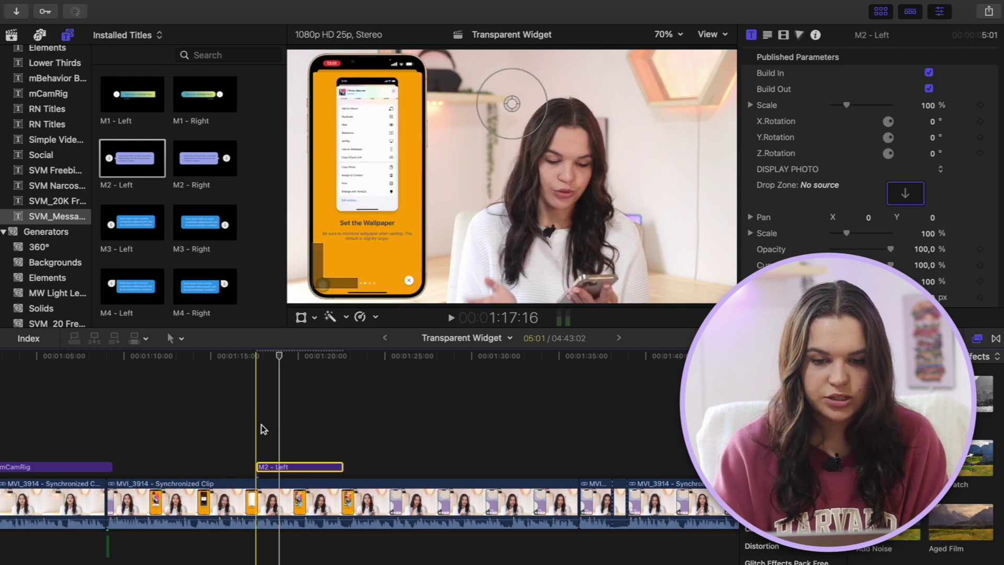
key("space")
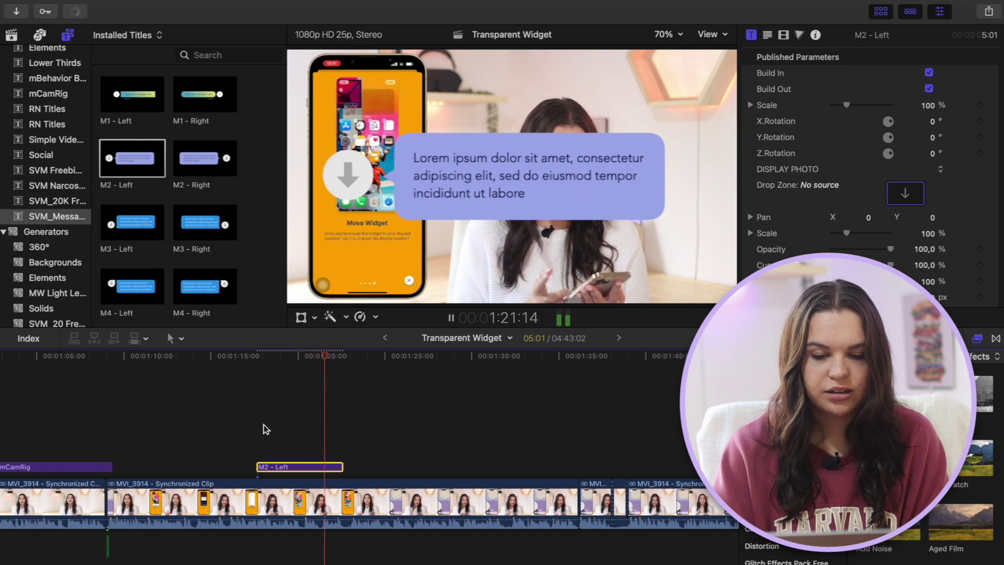
key("space")
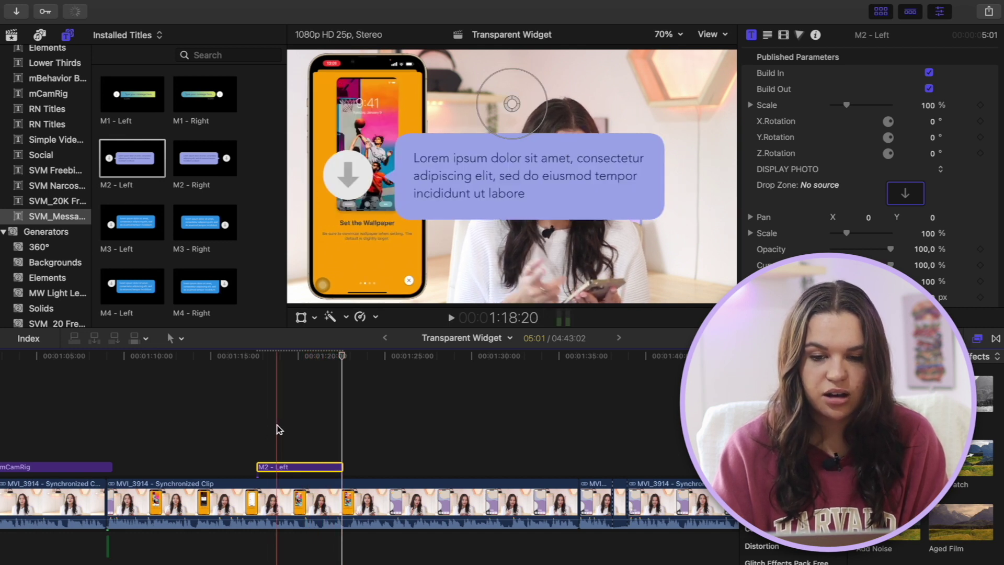
Step: Return the playhead to about 1:18:19 and review the title's Inspector parameters
left_click(276, 428)
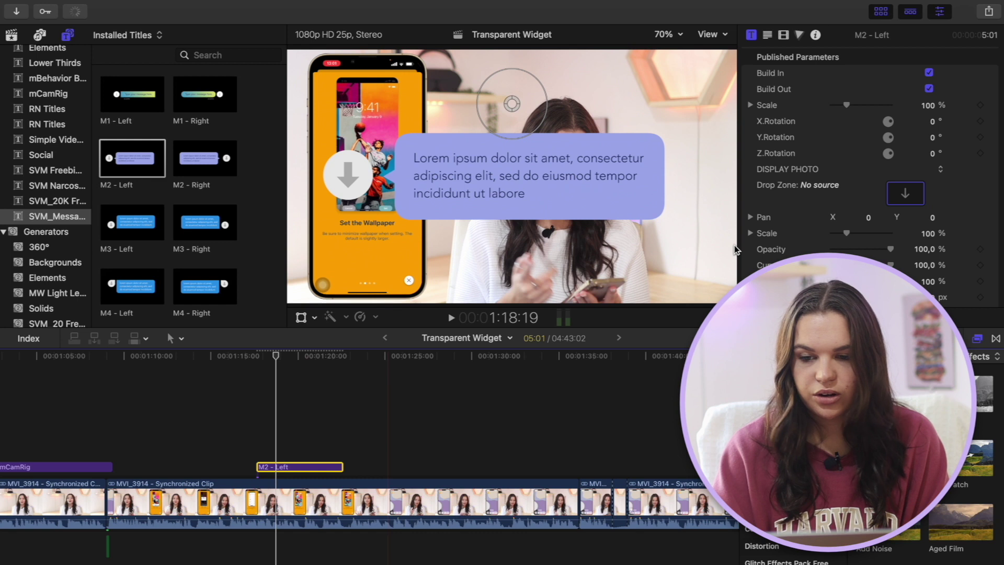
scroll(920, 219, "down", 10)
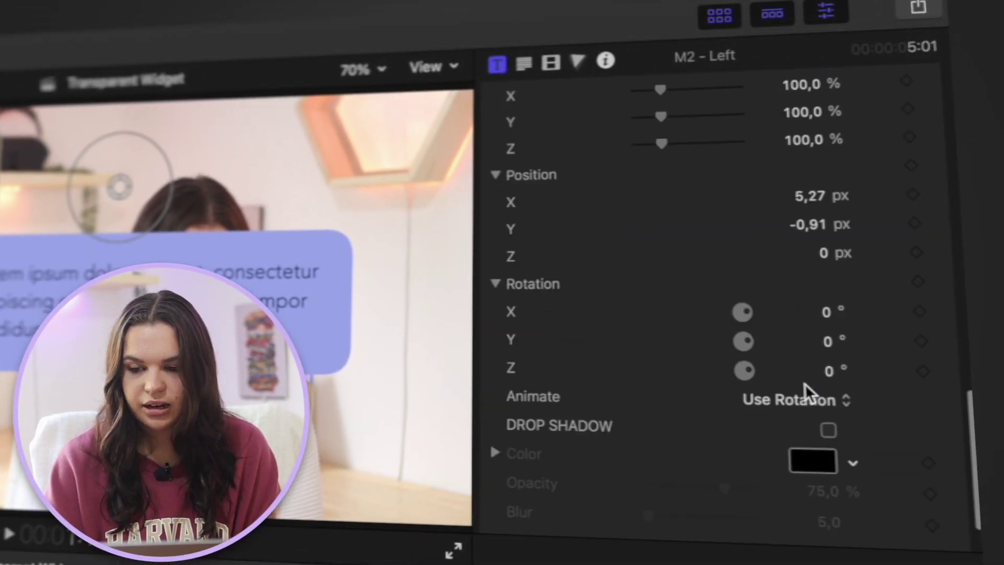
scroll(805, 384, "up", 15)
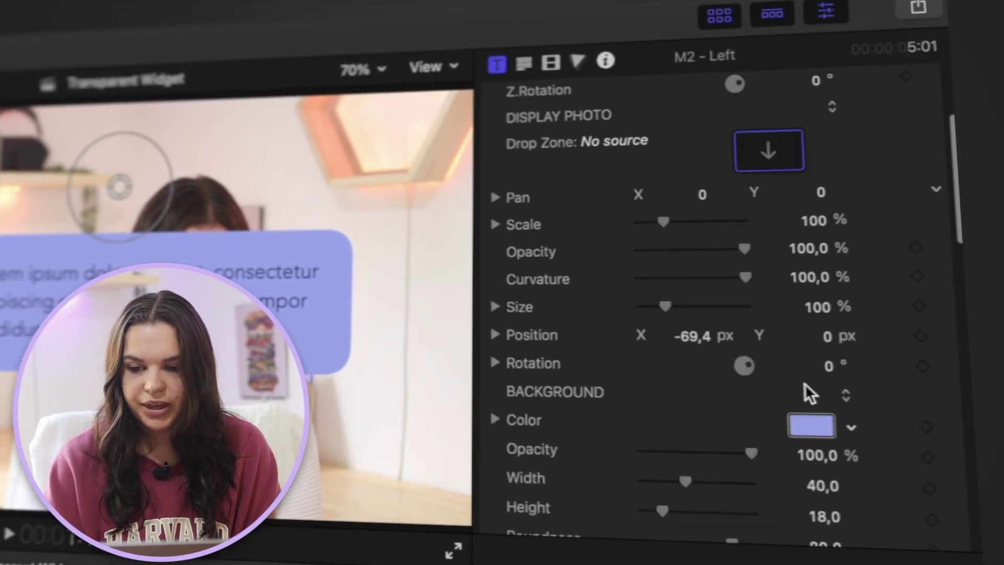
scroll(804, 384, "up", 5)
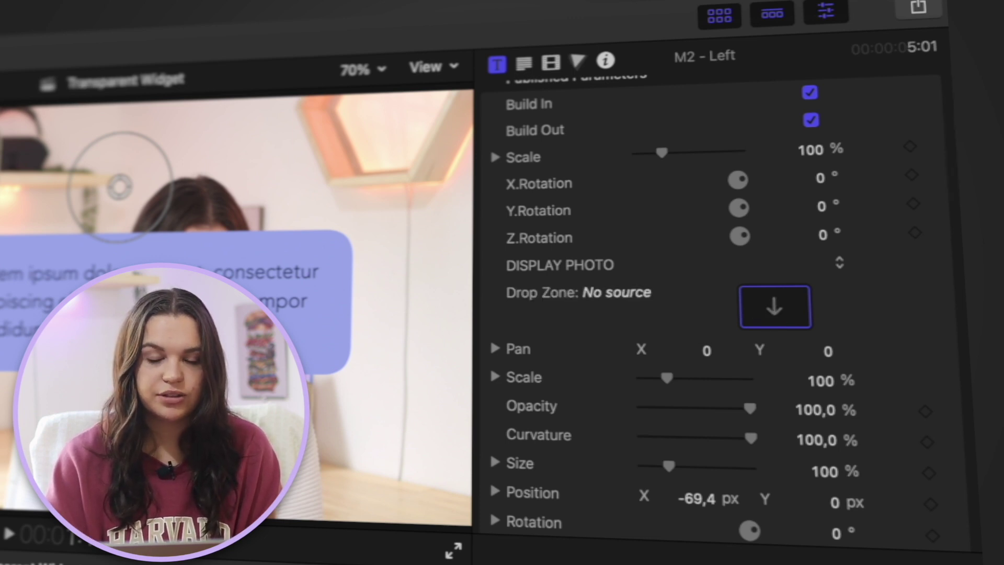
scroll(695, 348, "down", 3)
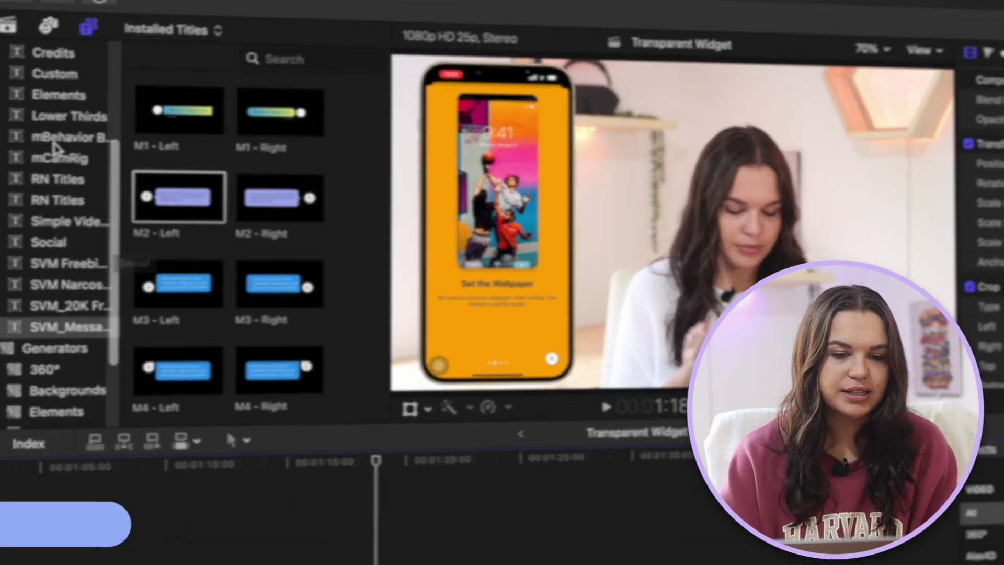
Step: Place the mBehavior Bounce X In title above the main clip and preview it at 1:18:19
left_click(37, 121)
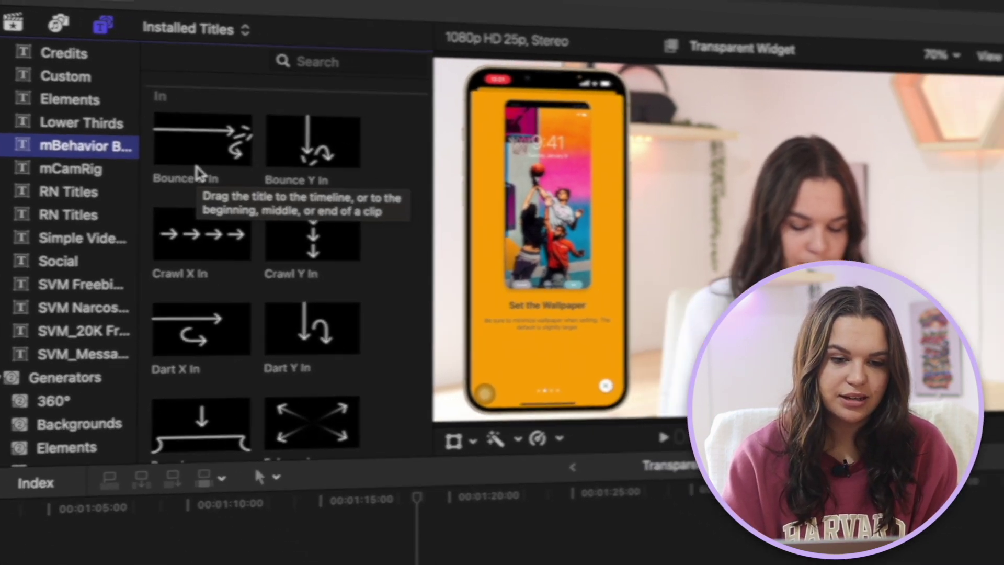
left_click(254, 184)
left_click_drag(122, 119, 264, 400)
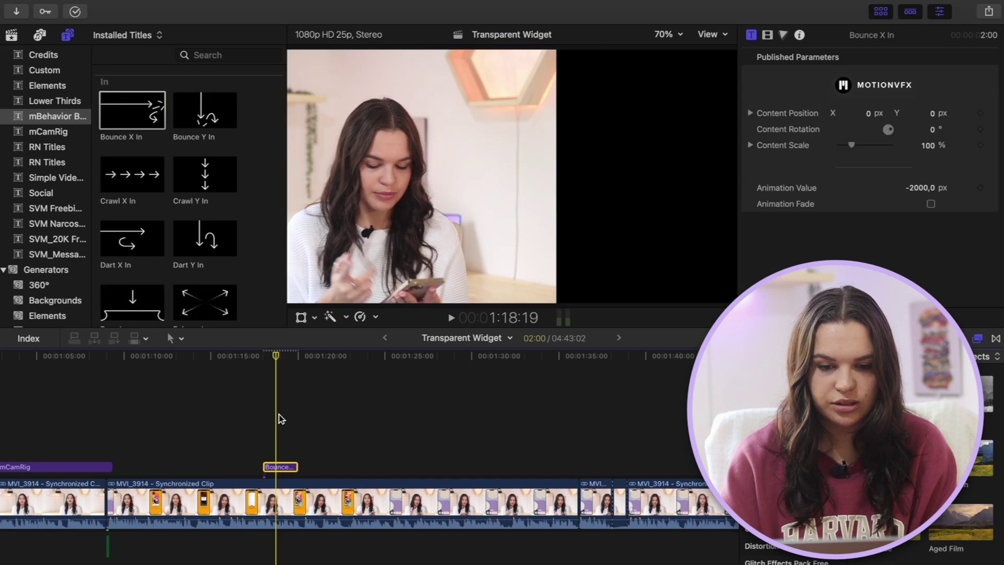
left_click(278, 436)
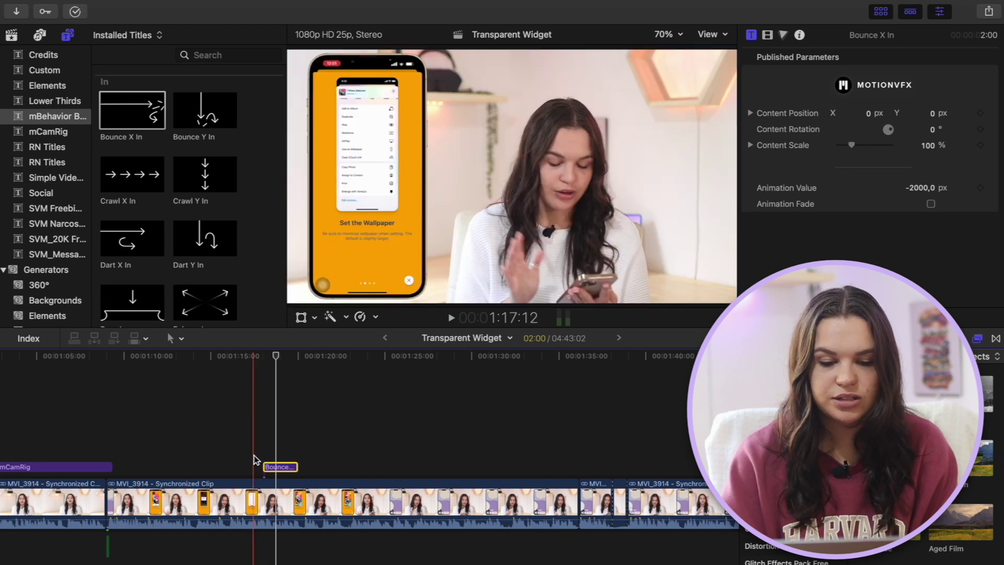
key("space")
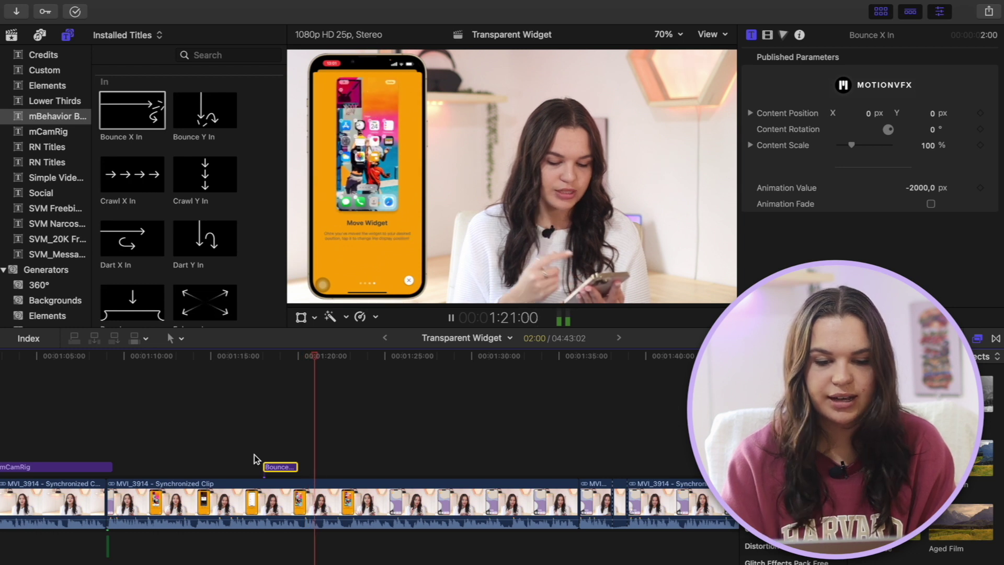
key("space")
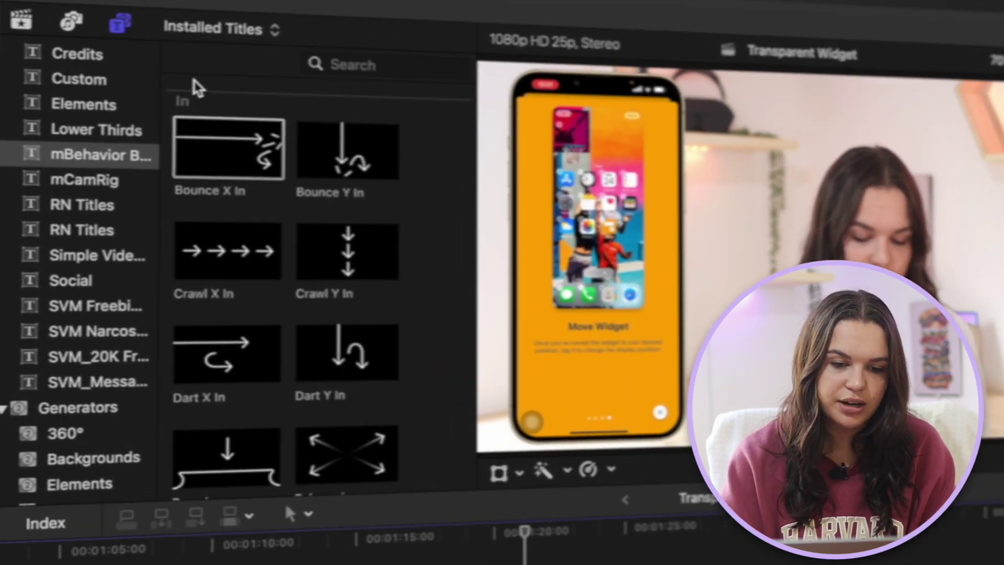
Step: Scroll the Titles browser down to the Through titles such as Wind Up
scroll(154, 152, "down", 3)
scroll(309, 236, "down", 15)
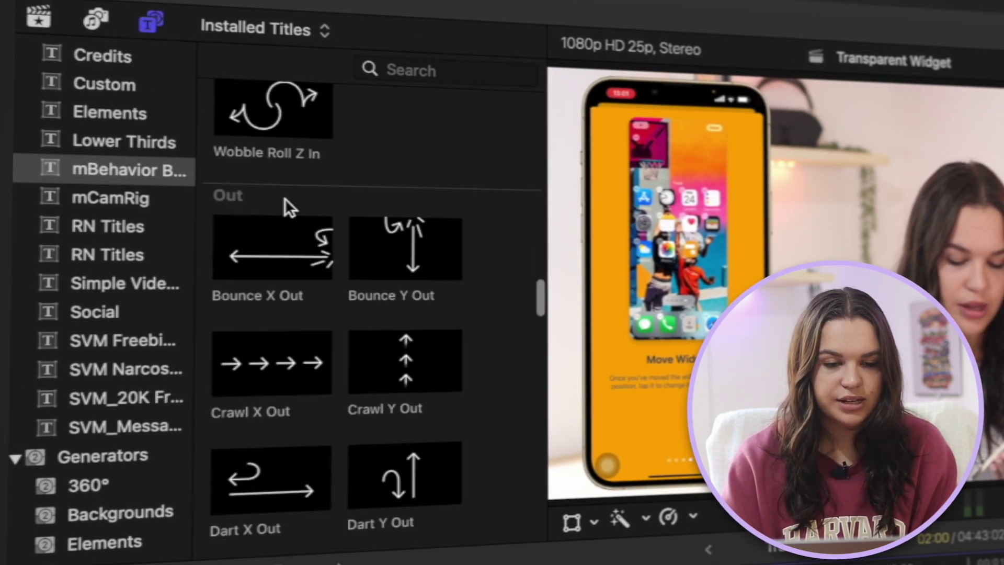
scroll(256, 292, "down", 10)
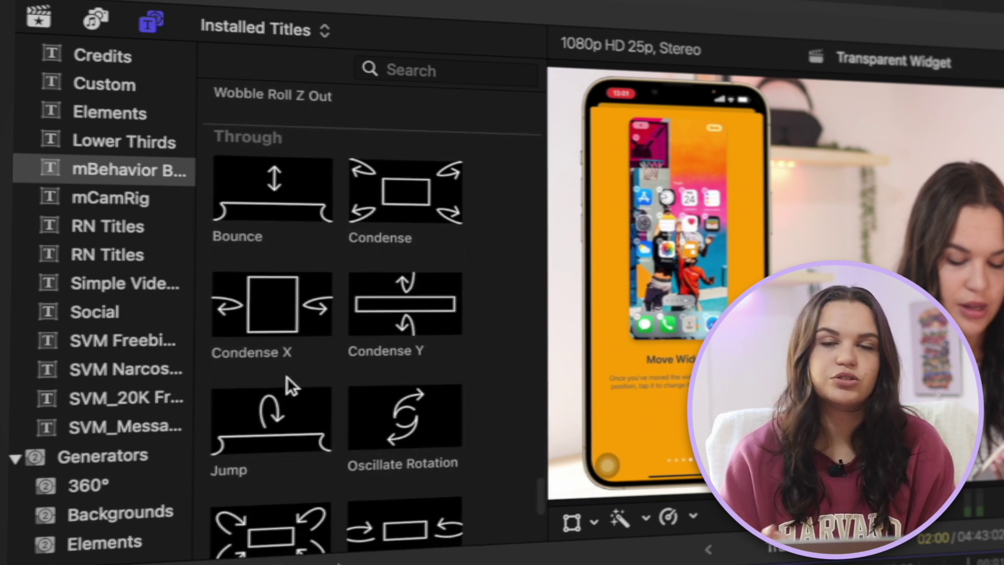
scroll(286, 376, "down", 5)
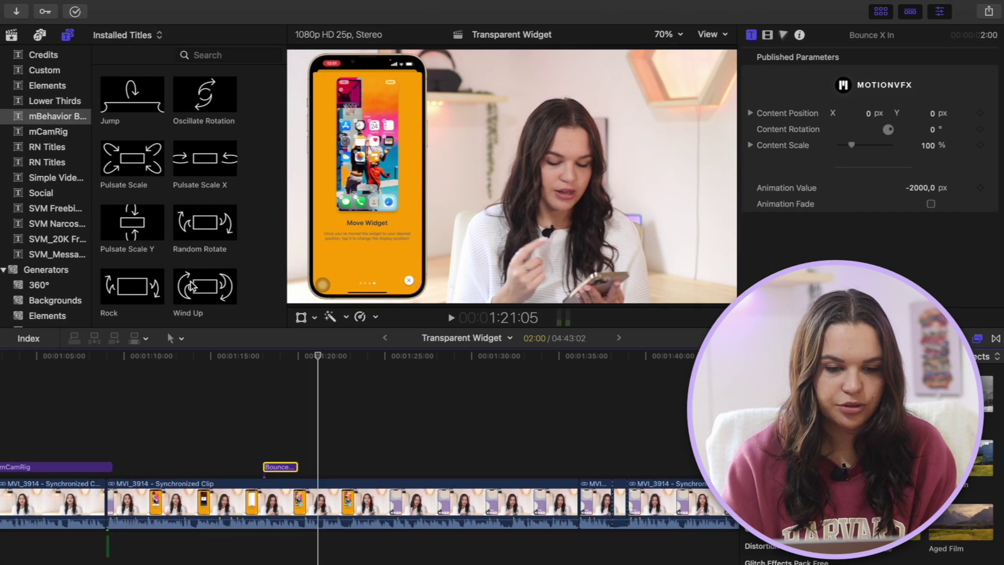
Step: Add Wind Up over the clip near 1:27, extend it to 10:17, and play it back
left_click_drag(193, 285, 416, 442)
key("space")
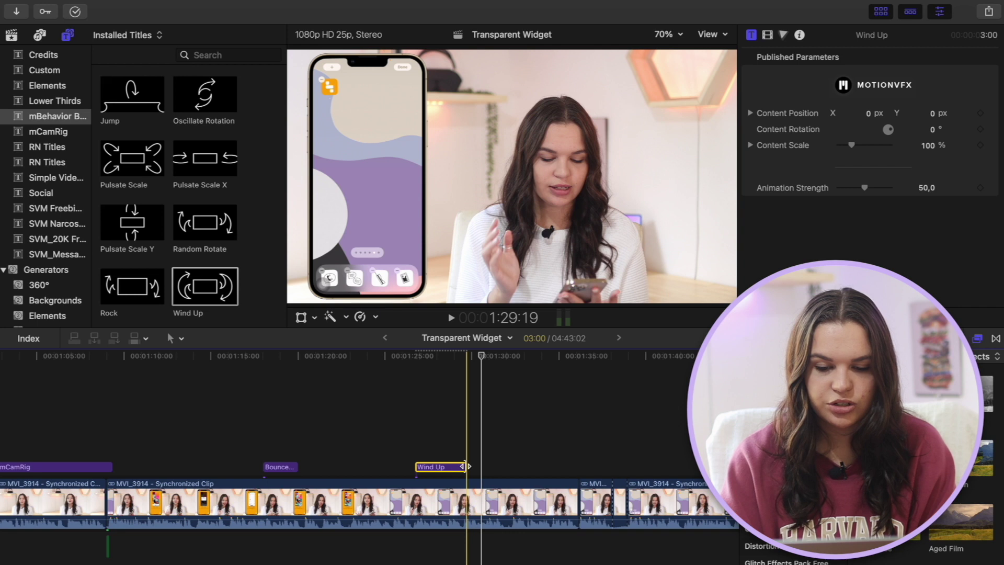
left_click_drag(465, 466, 598, 466)
key("space")
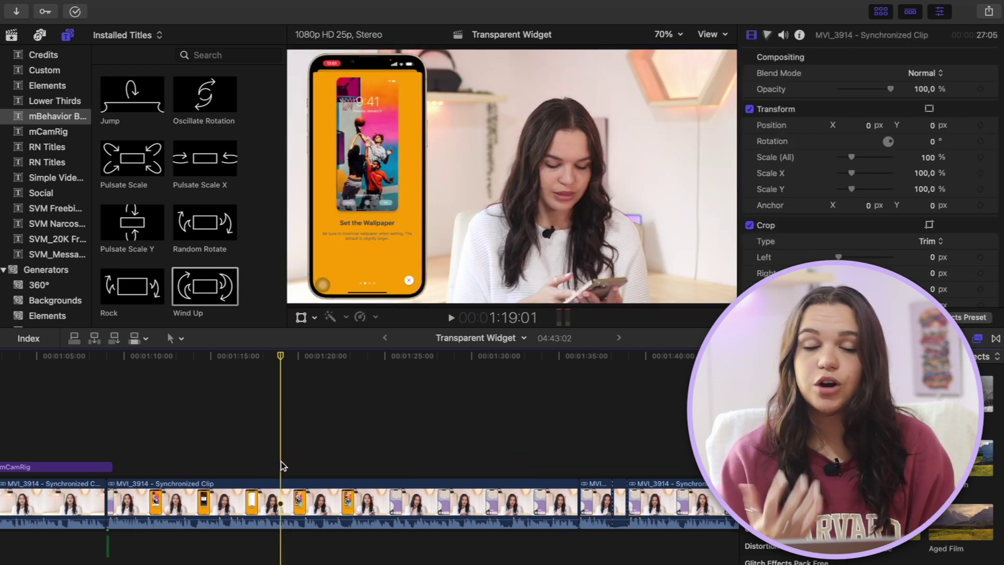
Step: Inside the MVI_3914 clip, drop Bounce X In over the Transparent Widget Clip and select both
scroll(281, 461, "left", 15)
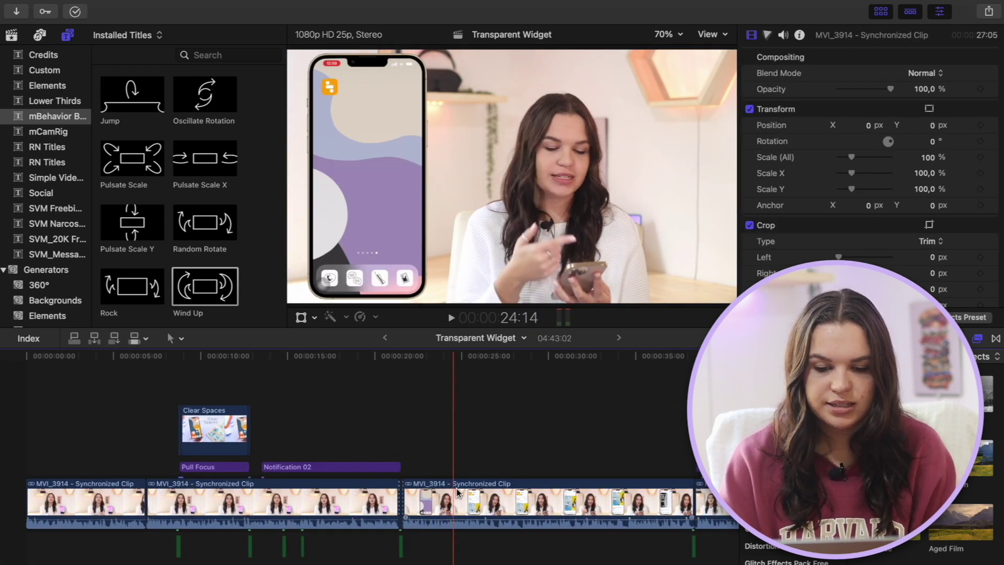
double_click(430, 506)
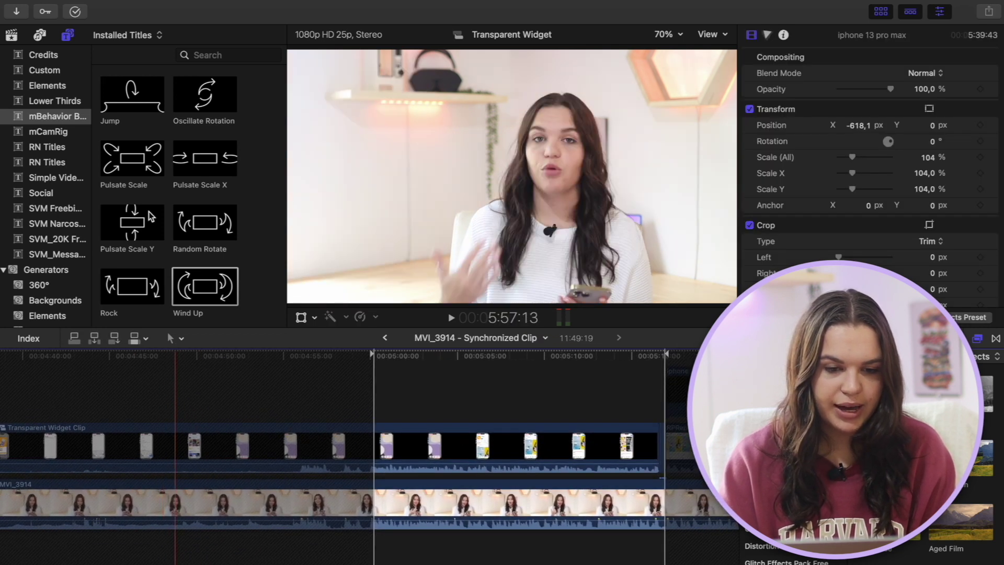
scroll(150, 212, "down", 10)
scroll(150, 213, "up", 8)
left_click_drag(135, 116, 387, 411)
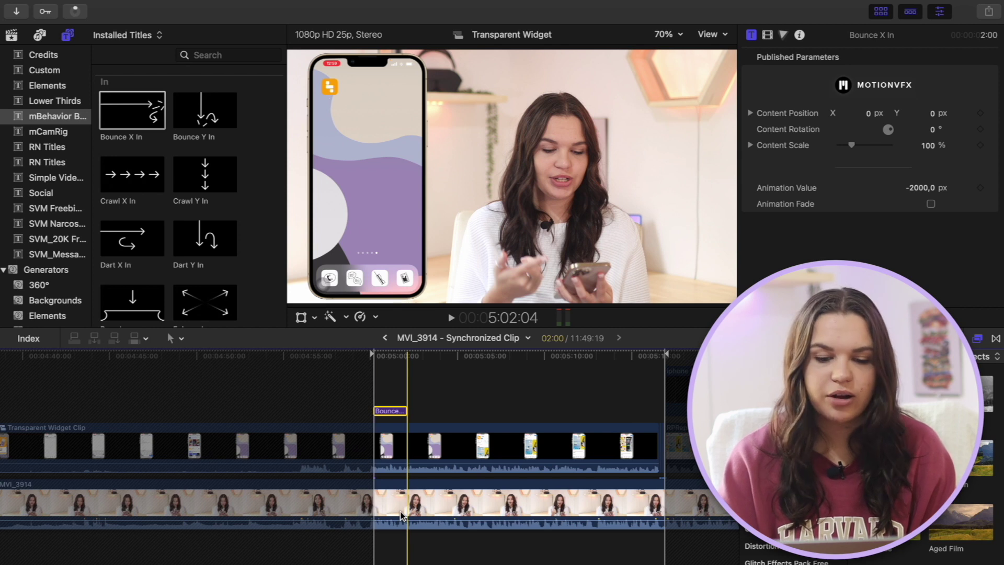
left_click(400, 447)
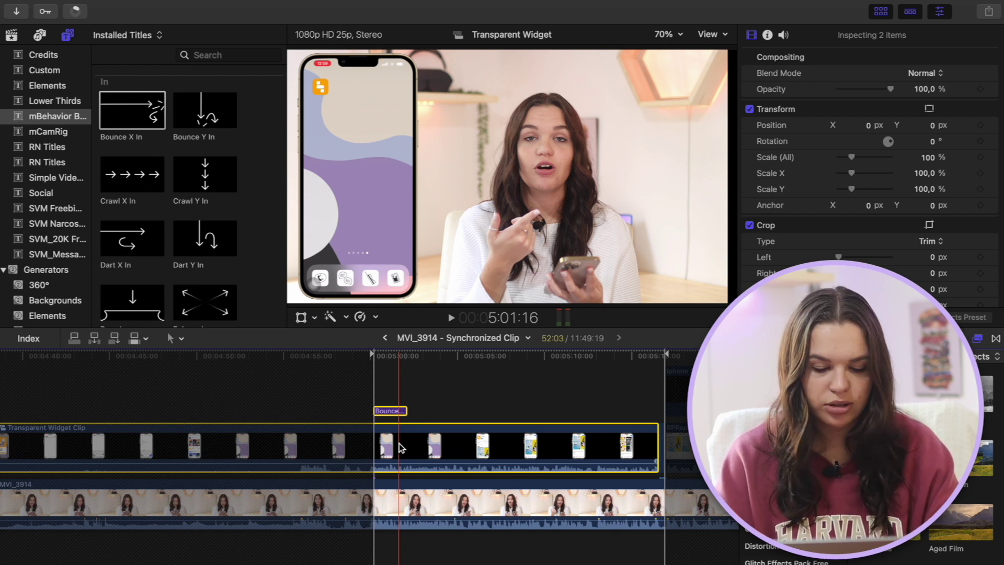
Step: Compound the title and phone overlay into Transparent Widget Clip 4, blade it at 5:00, and play
key("alt+g")
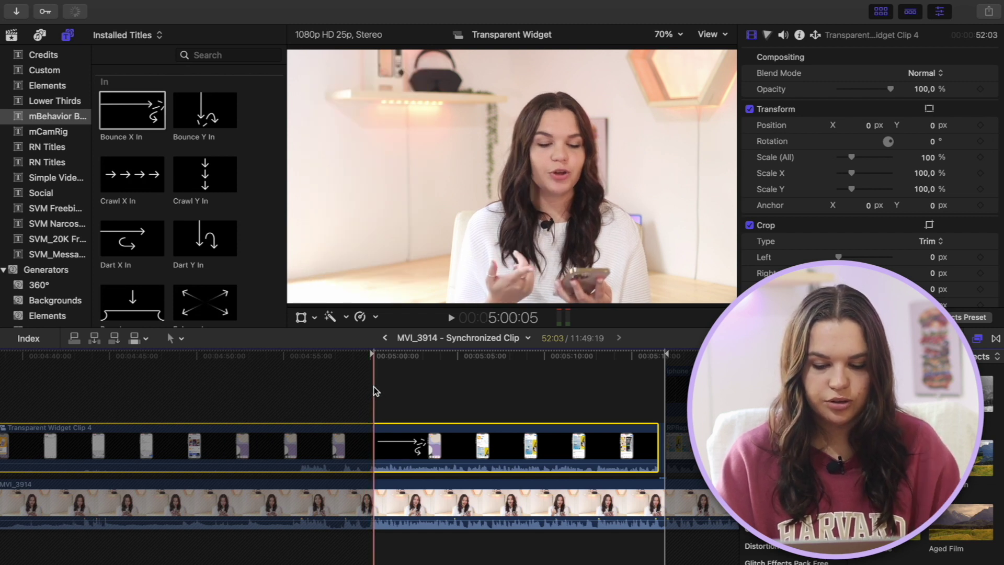
key("super+b")
key("space")
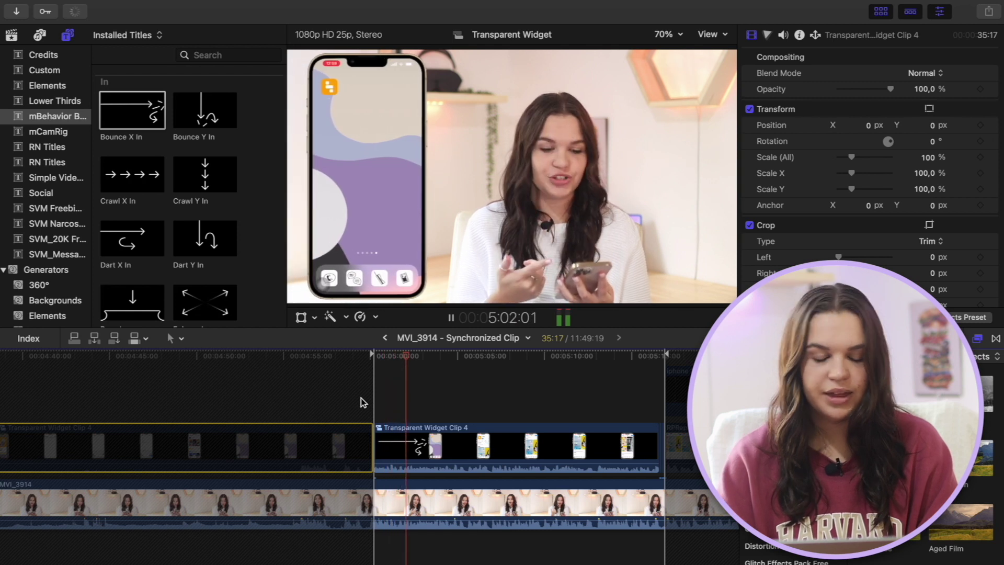
key("space")
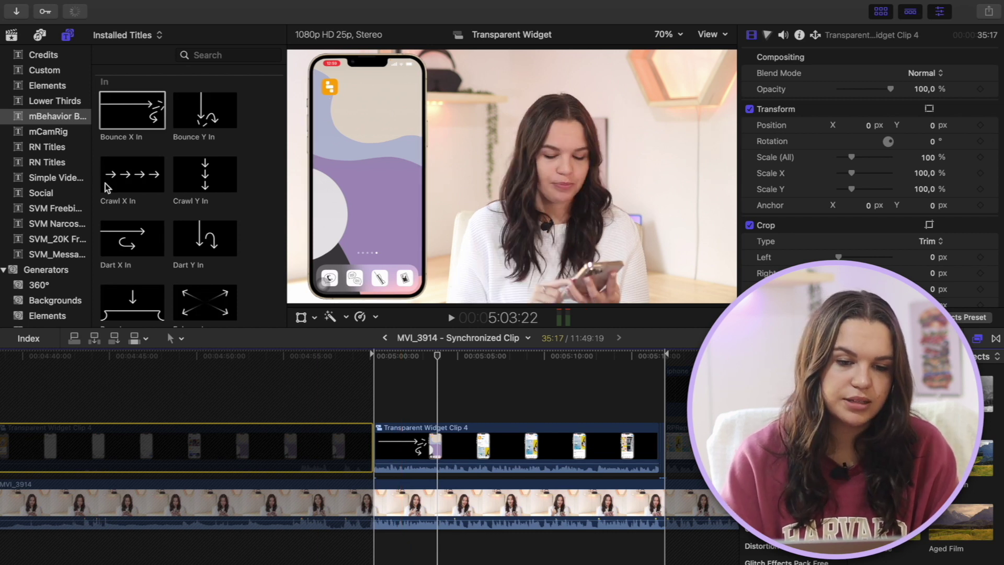
Step: Scroll through the mBehavior titles in the Titles browser
scroll(154, 253, "down", 6)
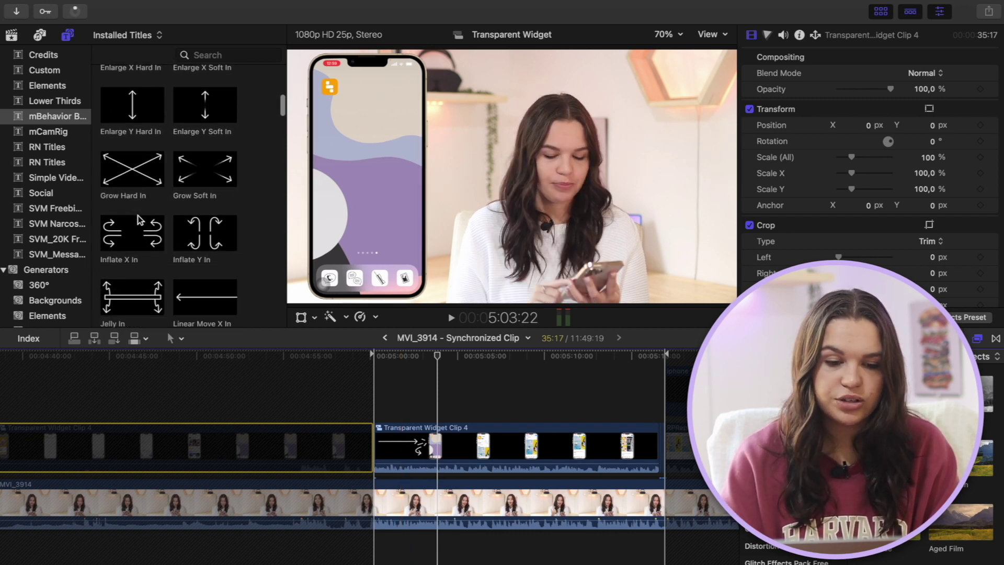
scroll(140, 219, "down", 10)
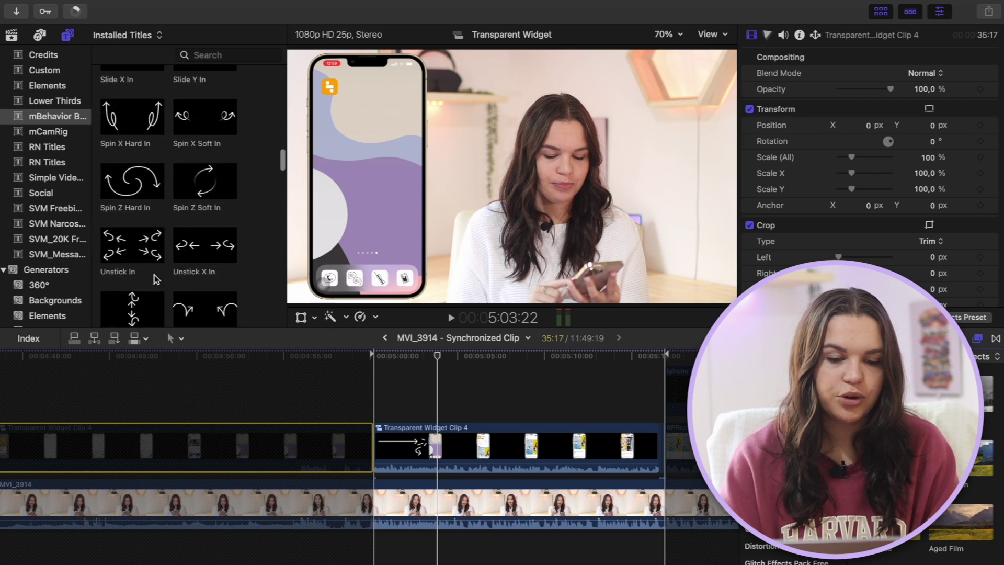
scroll(155, 279, "down", 5)
scroll(201, 251, "up", 15)
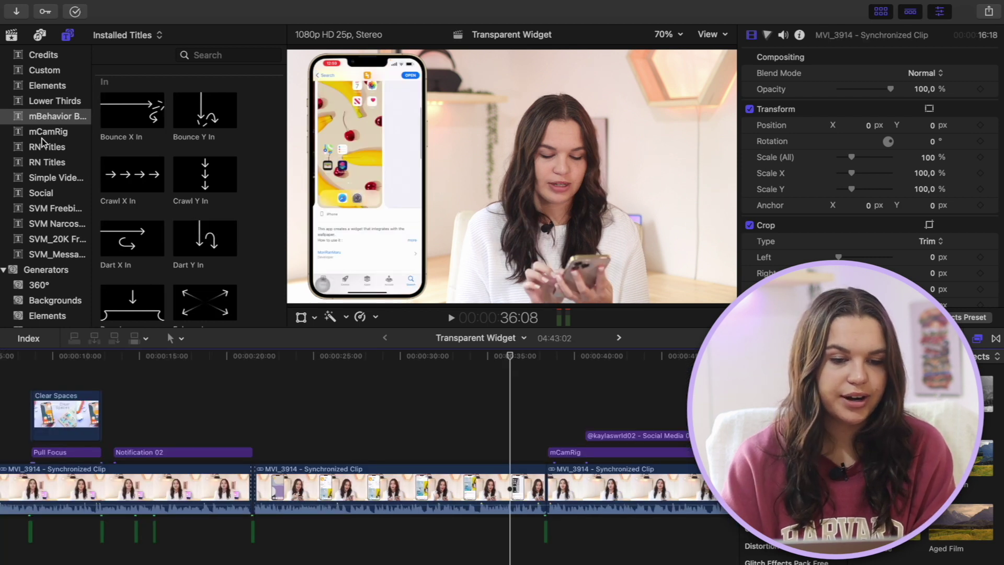
Step: Drop the mCamRig title above the main clip near 25 seconds and play its camera move
left_click(46, 132)
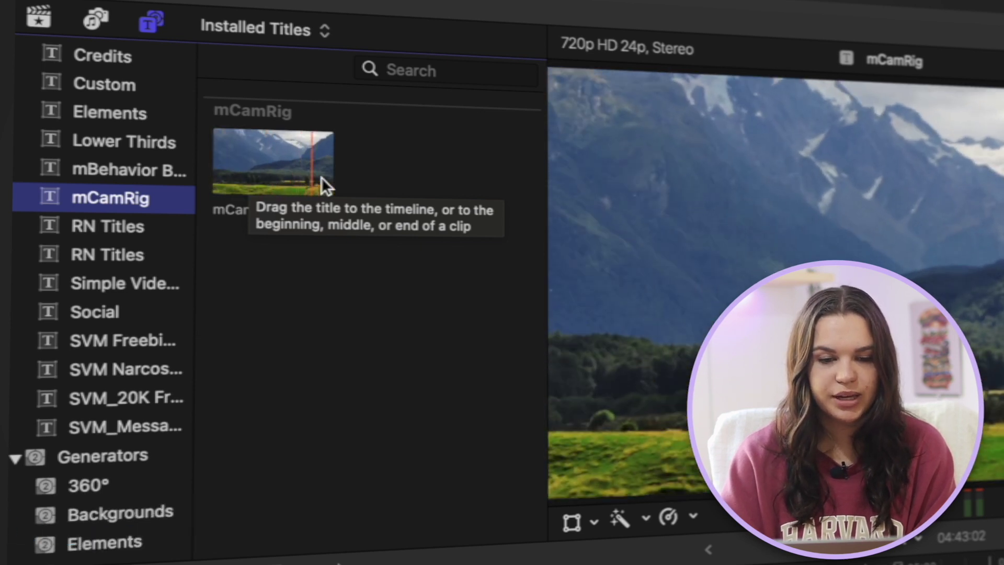
left_click_drag(268, 171, 611, 564)
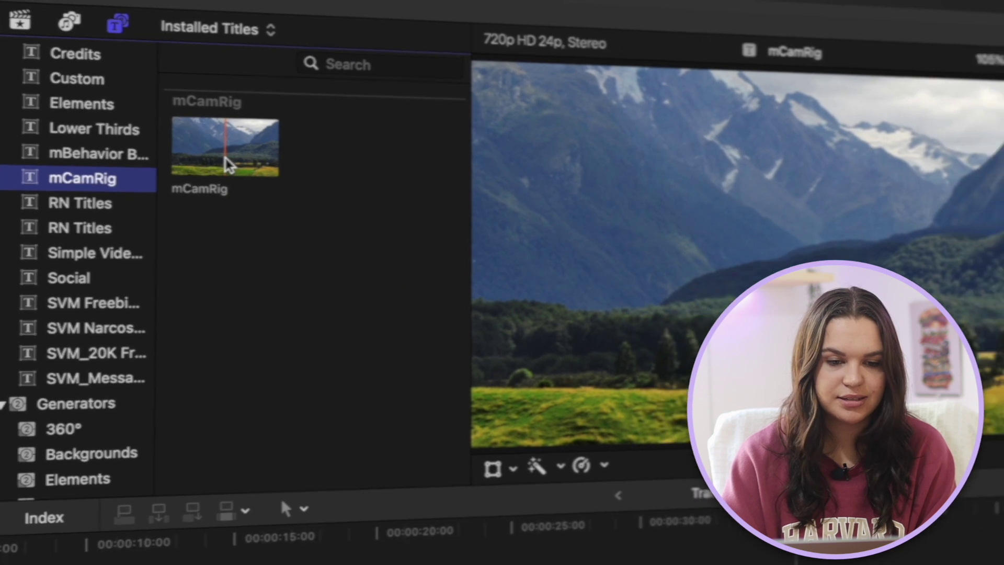
left_click_drag(314, 407, 308, 430)
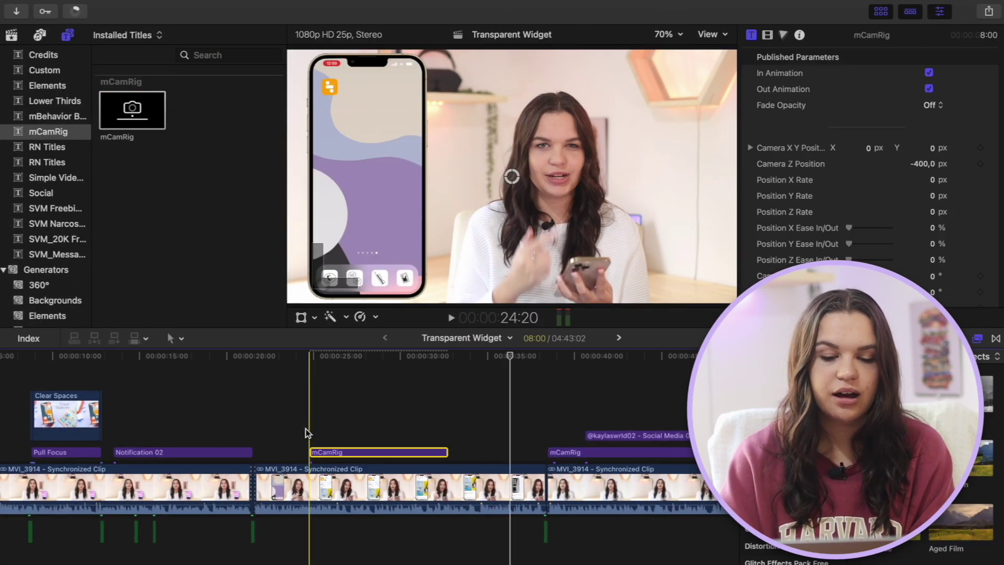
key("space")
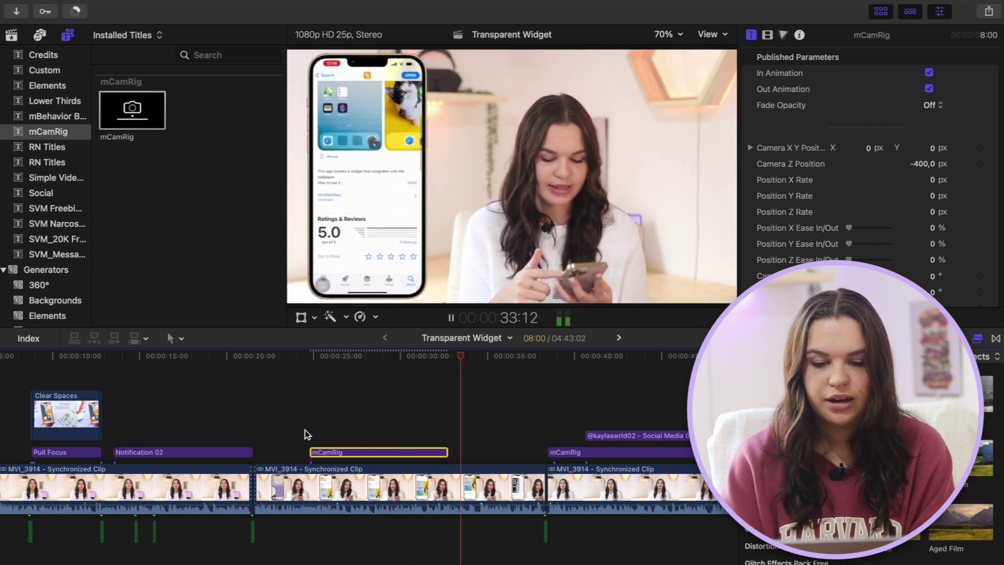
Step: Stop inside mCamRig and set its camera rotation to X 3.0°, Y 9.9°, Z -2.5°
left_click(357, 453)
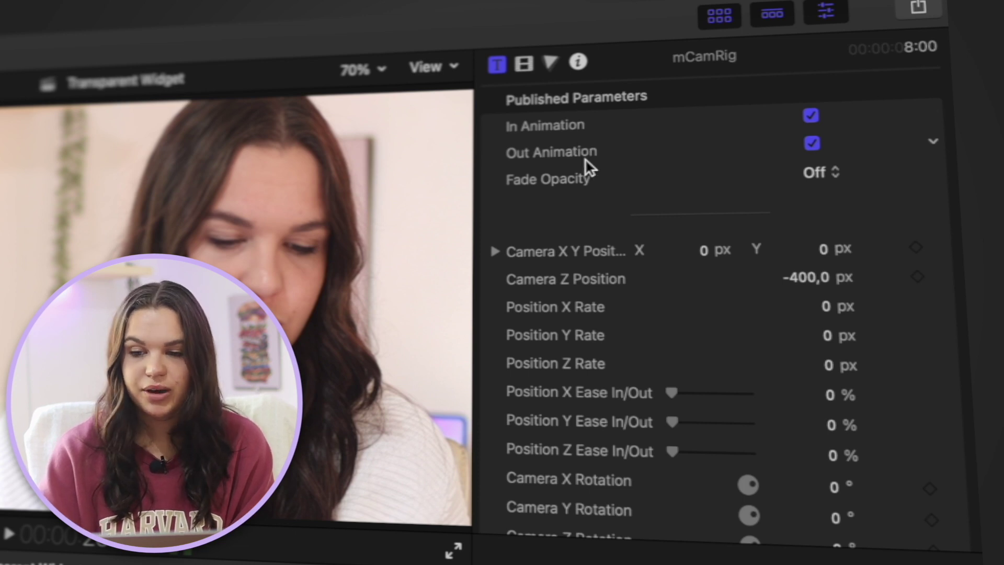
scroll(599, 189, "down", 2)
scroll(599, 190, "down", 20)
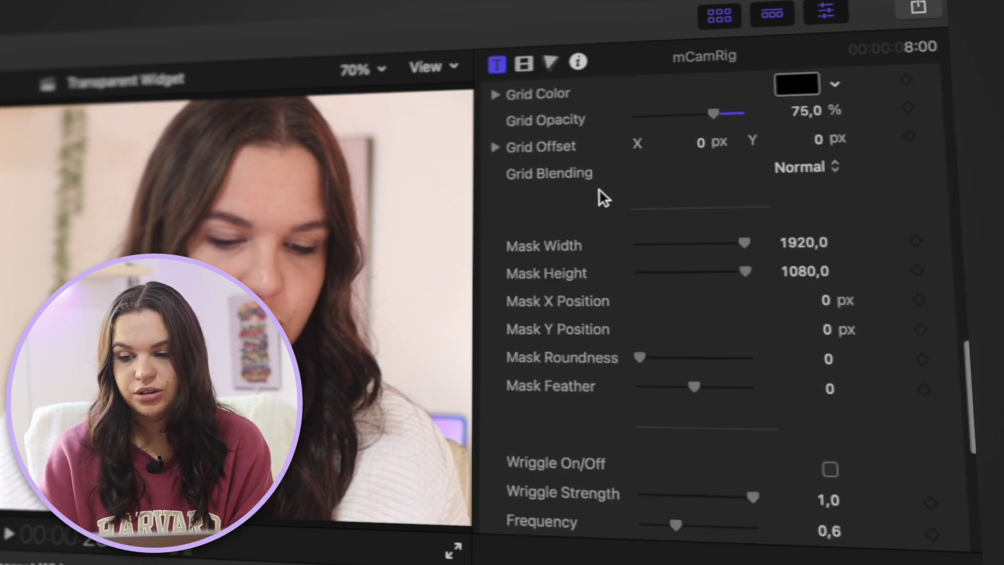
scroll(599, 190, "up", 20)
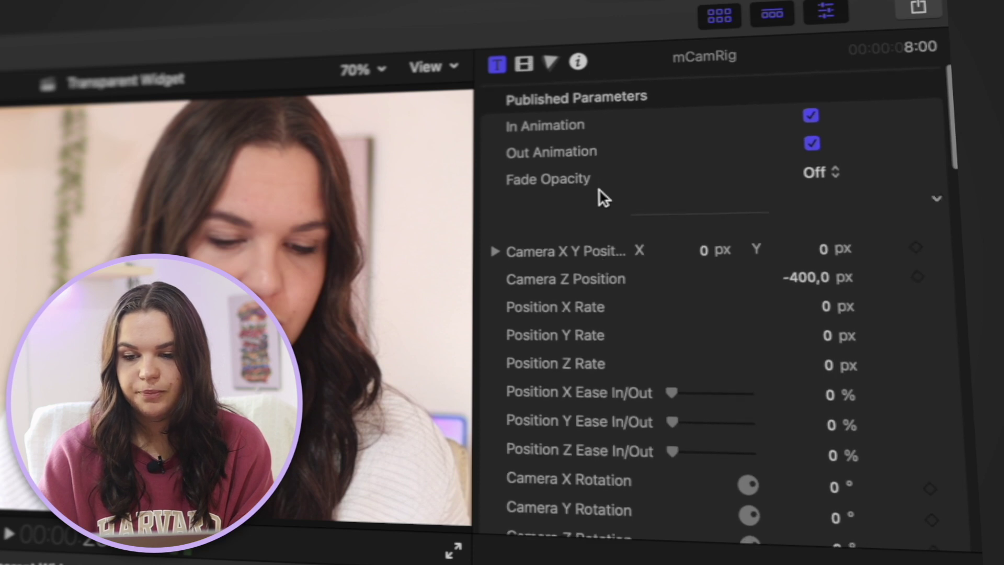
scroll(628, 394, "down", 3)
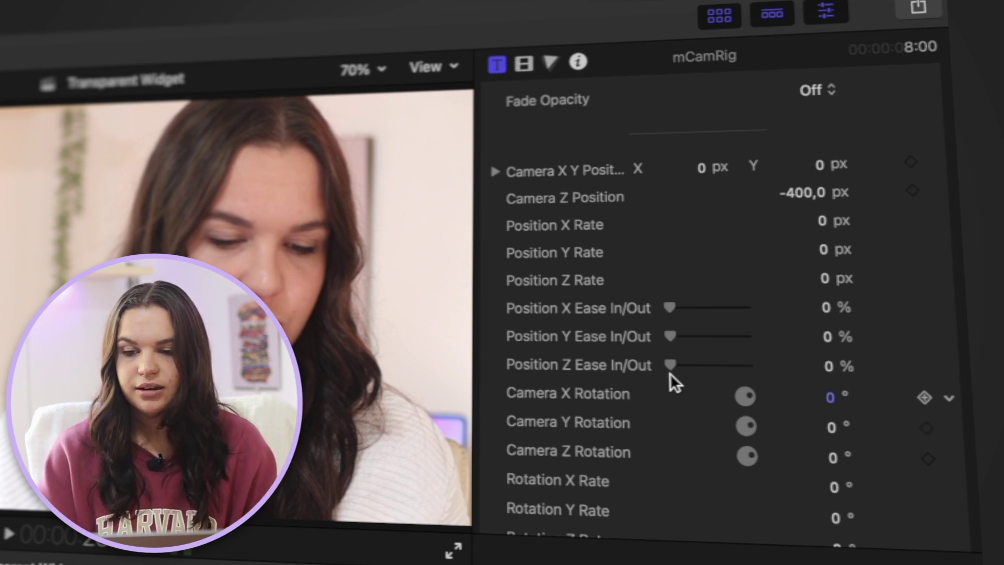
scroll(828, 314, "down", 5)
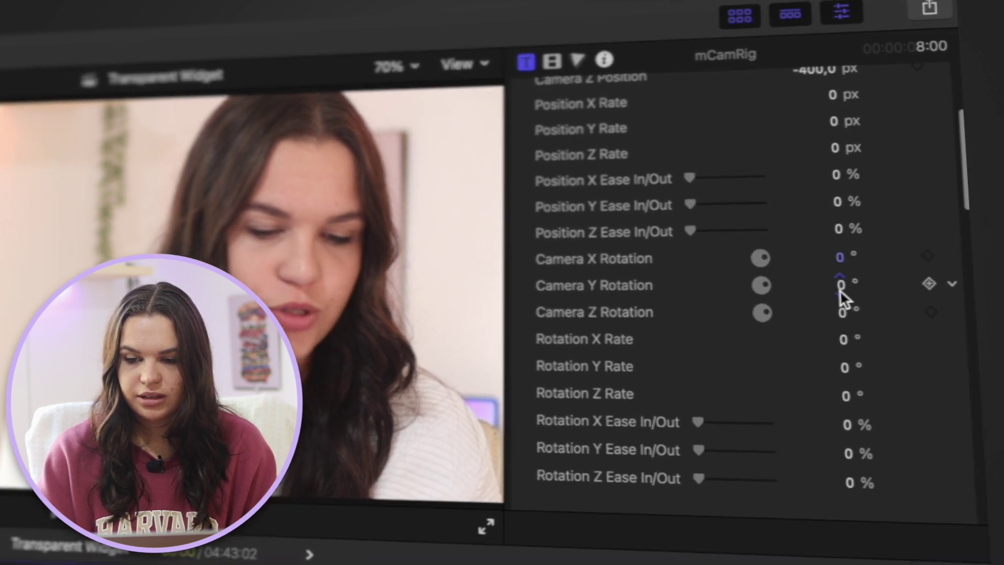
left_click_drag(830, 324, 819, 325)
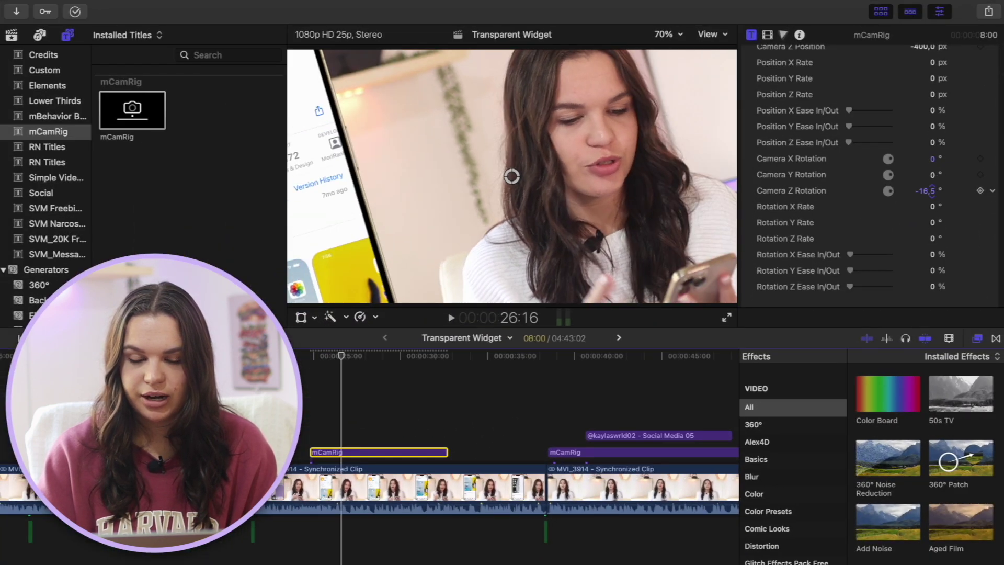
left_click_drag(932, 190, 934, 218)
scroll(935, 191, "up", 2)
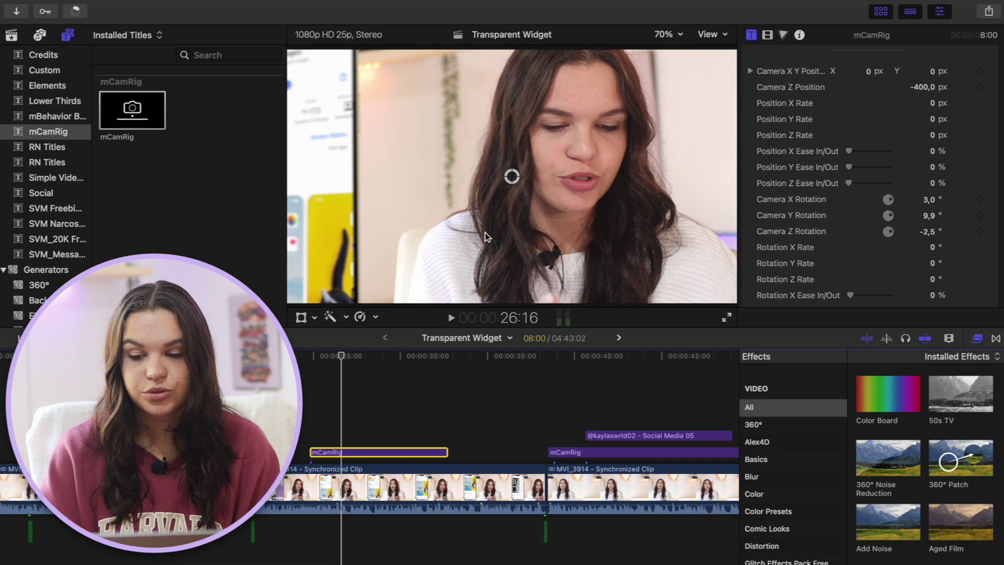
Step: Play the timeline from 38:06 to review the later mCamRig camera move
scroll(858, 213, "down", 2)
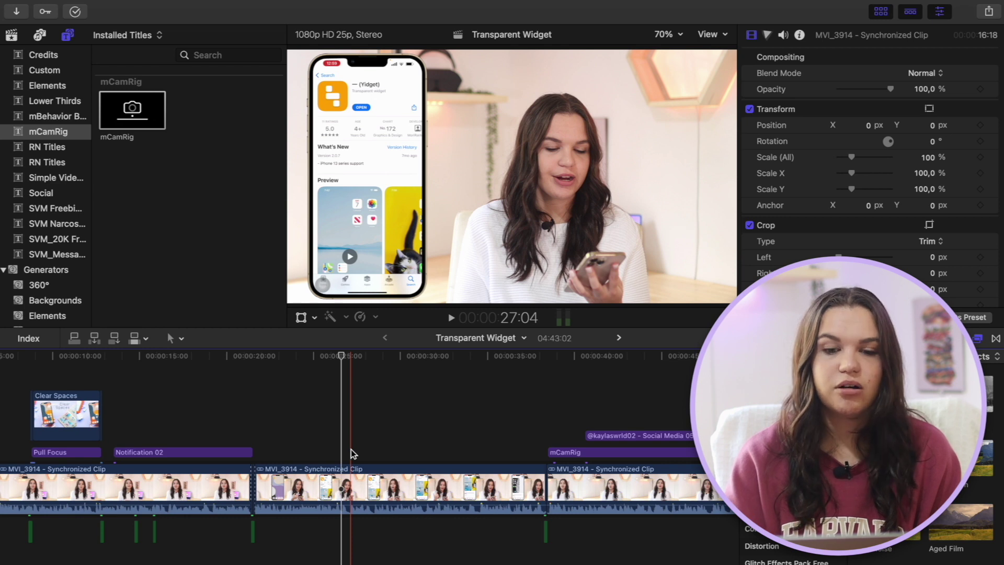
scroll(350, 450, "right", 5)
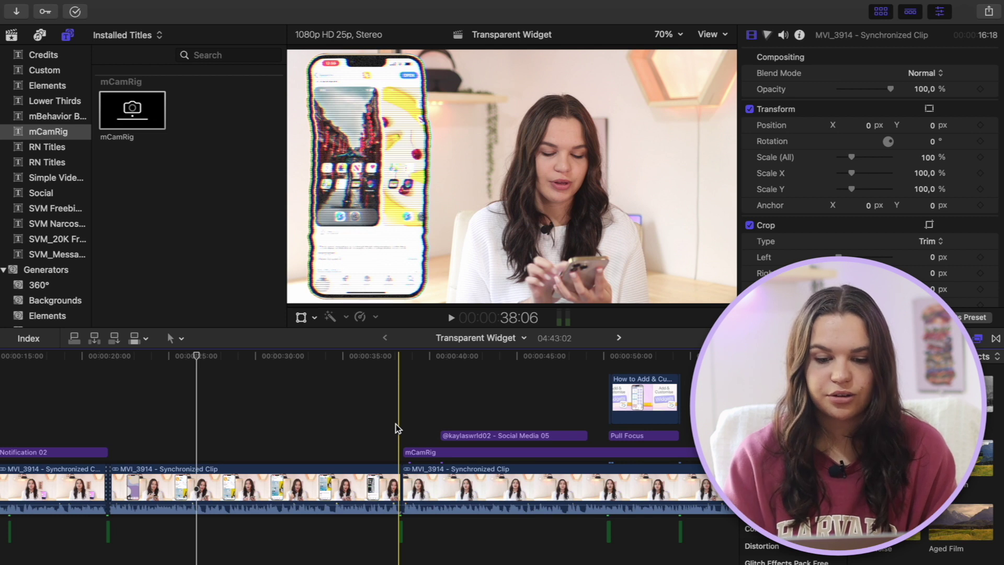
key("space")
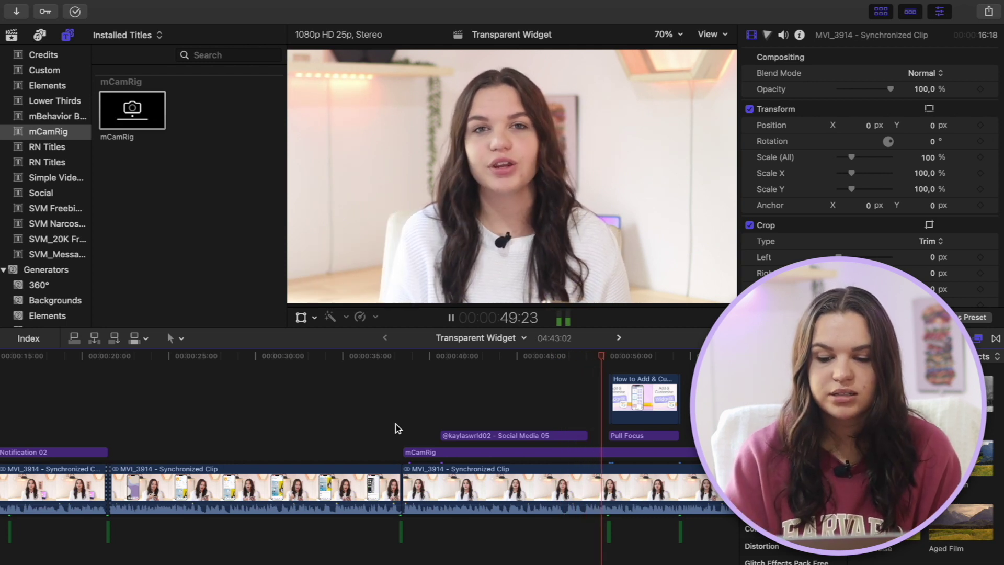
key("space")
key("c")
scroll(397, 428, "right", 10)
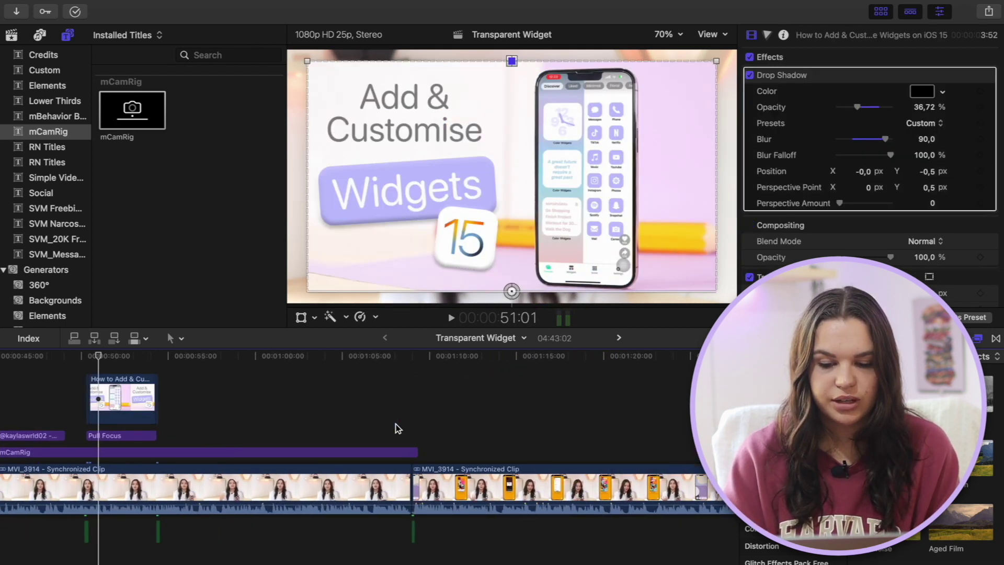
left_click(398, 418)
key("space")
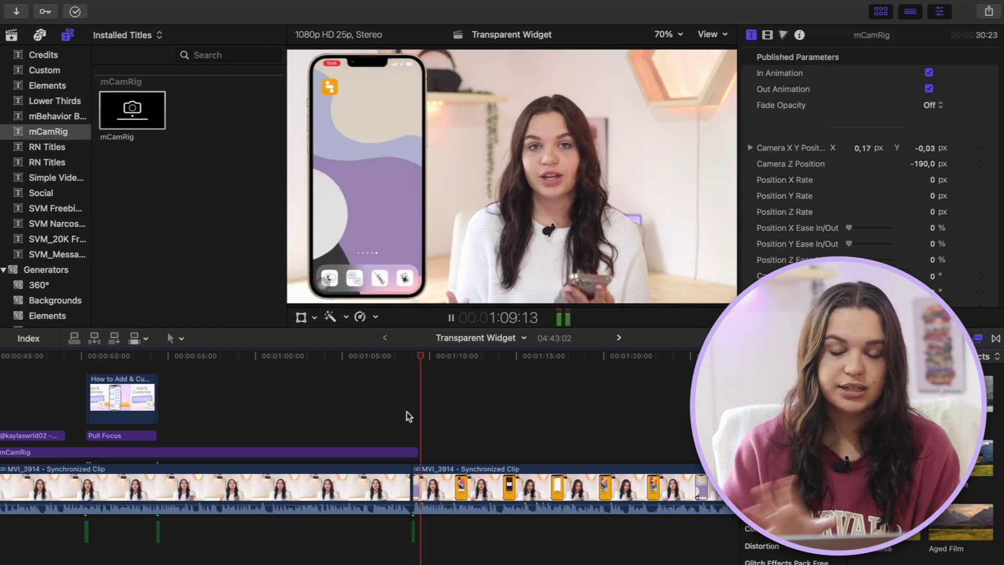
key("space")
key("super+minus")
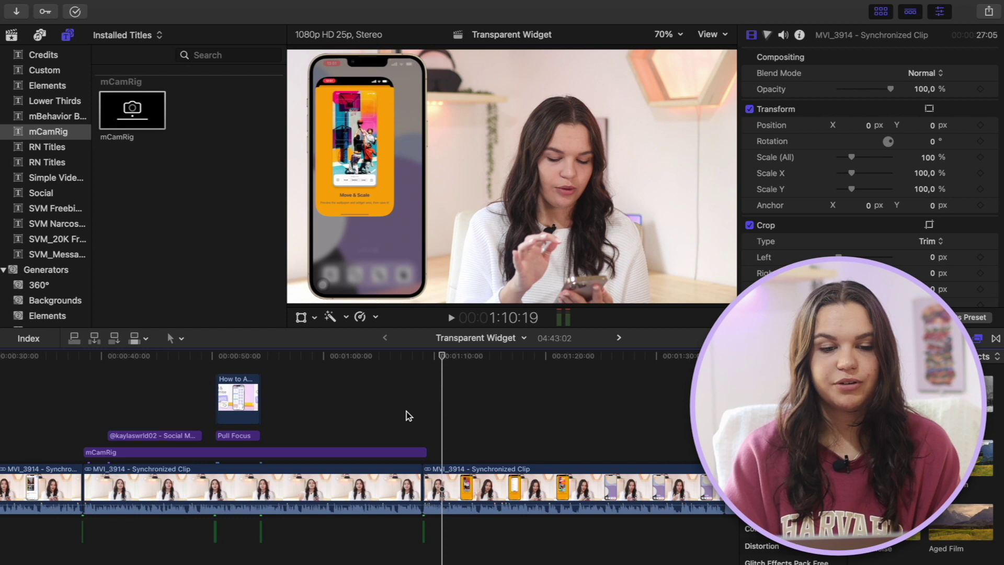
key("super+minus")
key("super+minus")
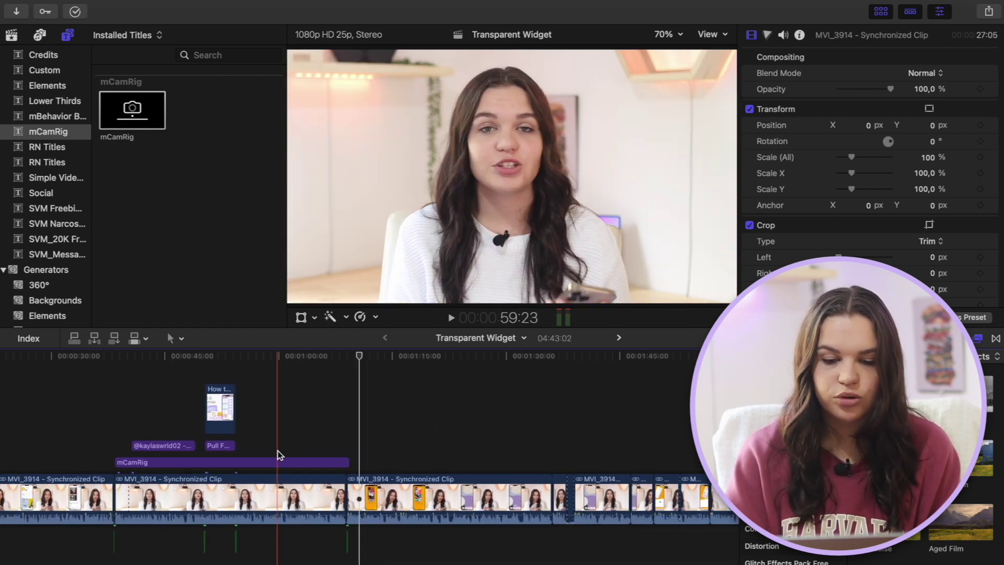
scroll(282, 450, "right", 5)
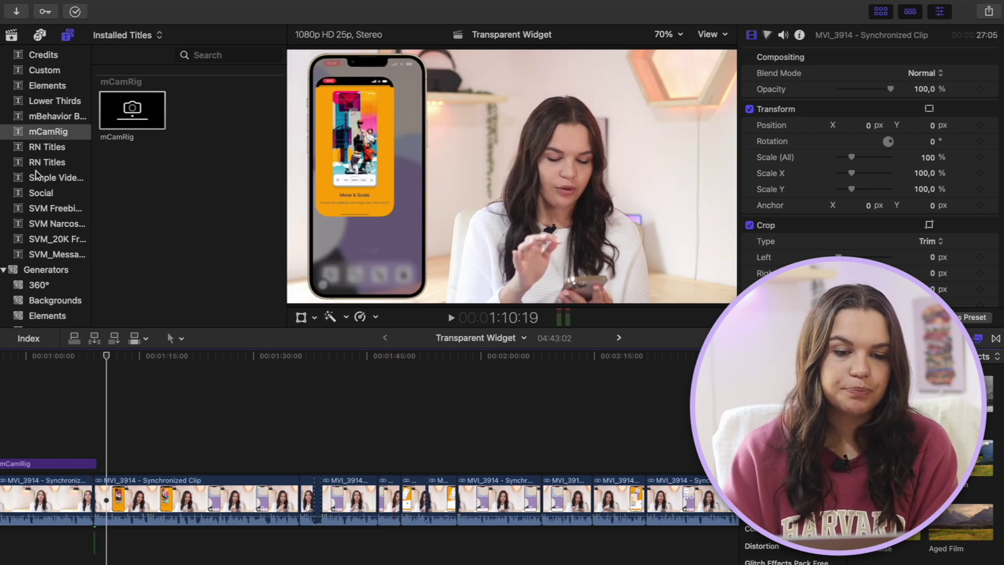
Step: Show the Catchtheshot category's Call to Action titles, with Like 01 previewing
scroll(36, 174, "up", 2)
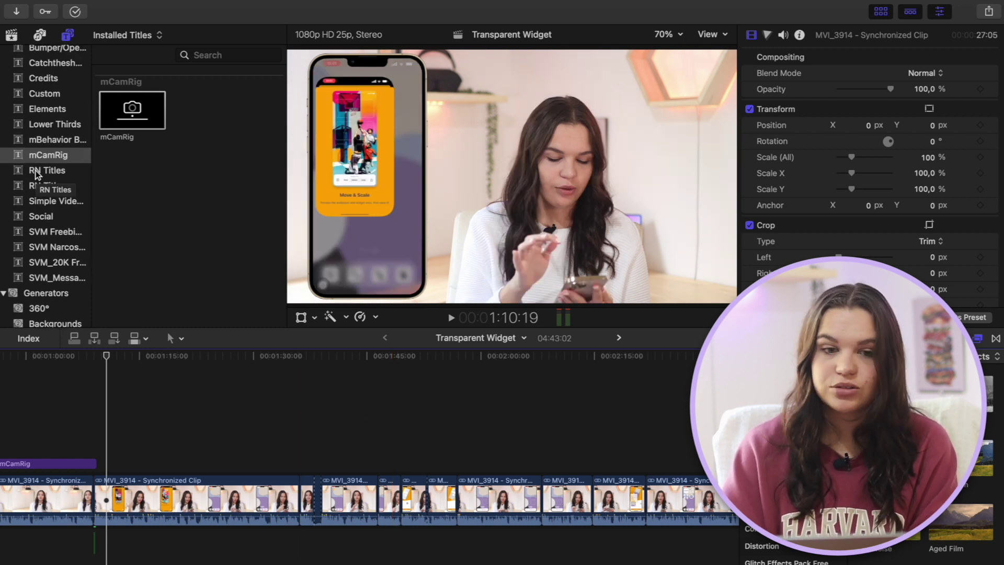
scroll(35, 174, "up", 4)
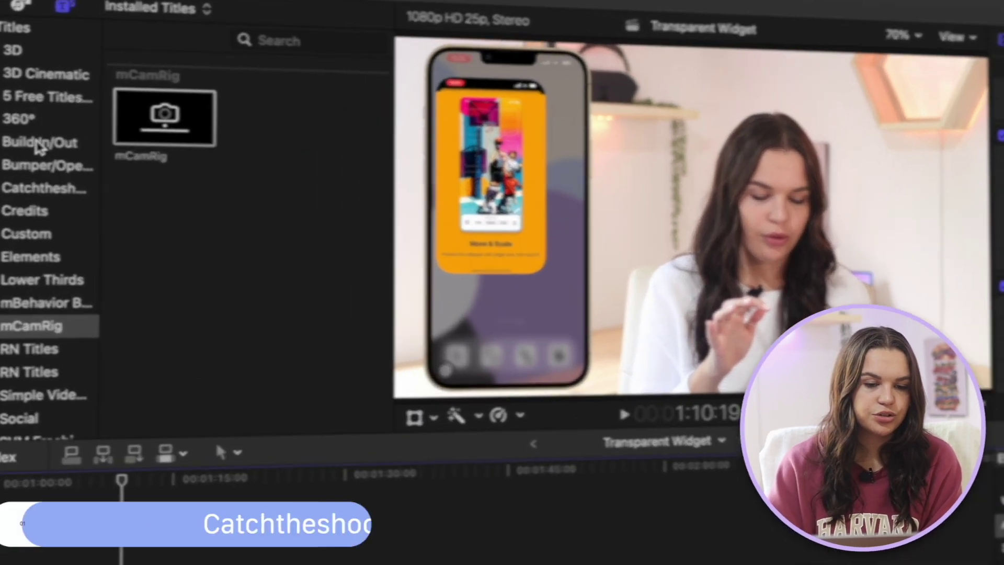
left_click(42, 188)
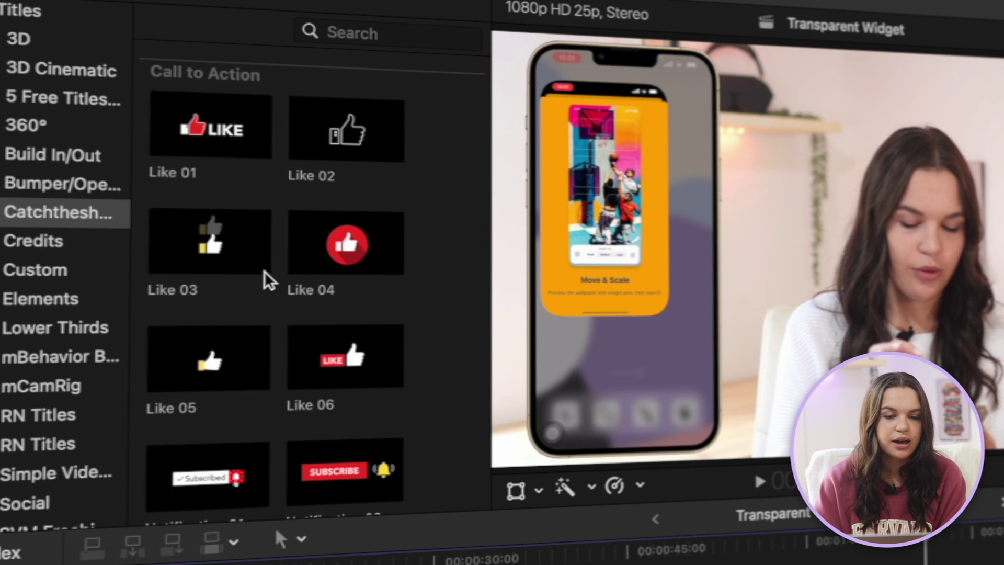
scroll(258, 280, "down", 2)
scroll(258, 281, "up", 2)
left_click(187, 129)
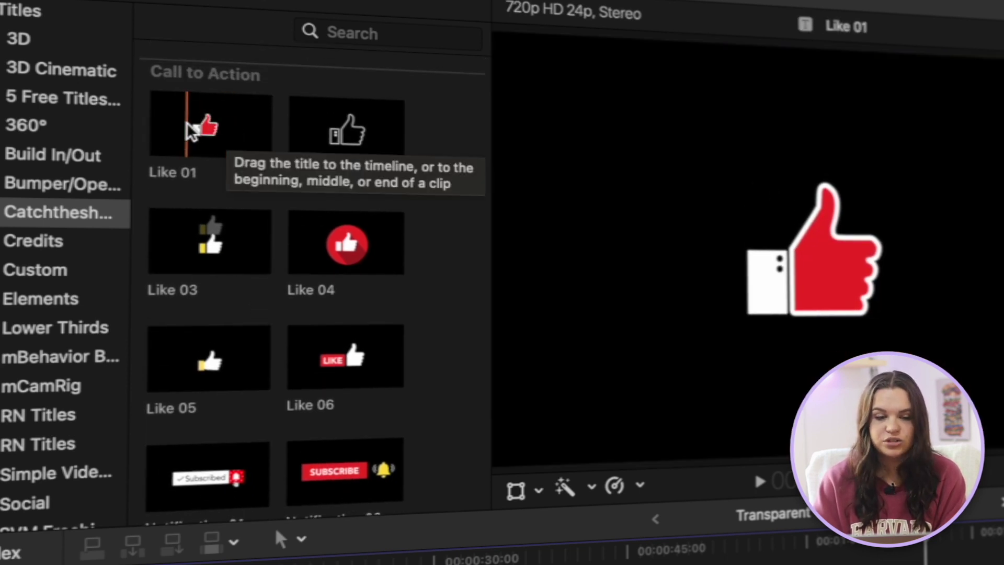
left_click(321, 257)
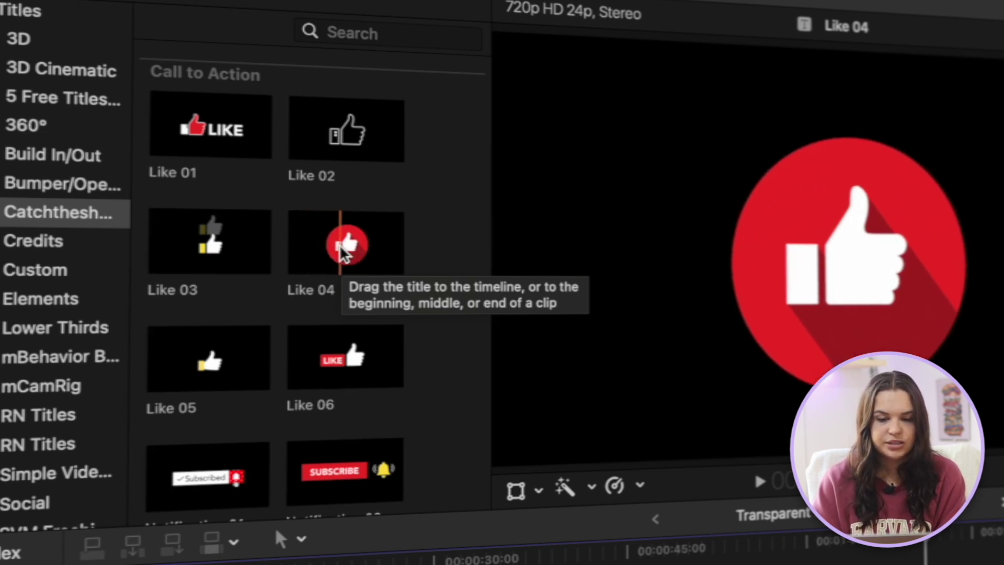
left_click_drag(342, 254, 593, 443)
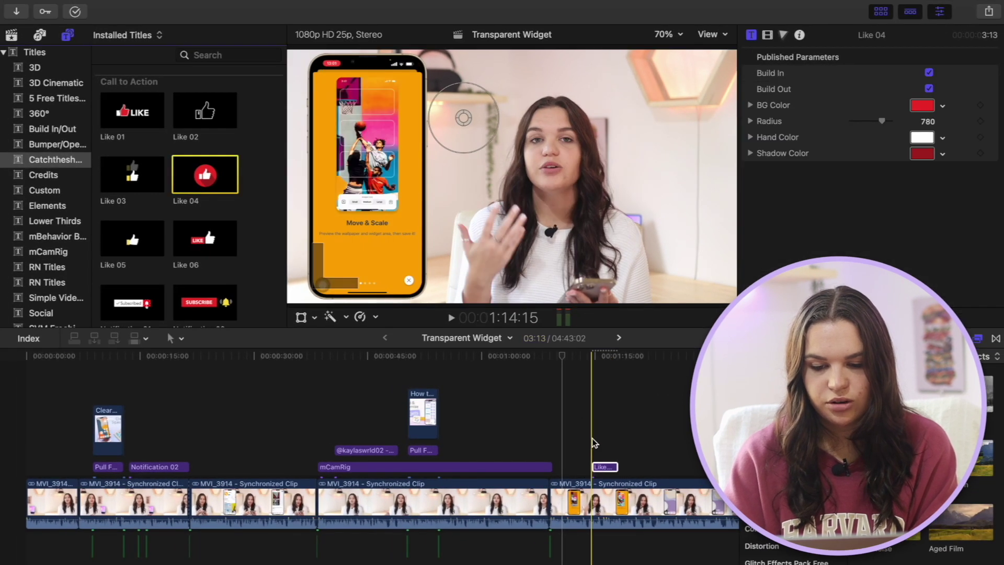
left_click(605, 444)
scroll(593, 442, "right", 3)
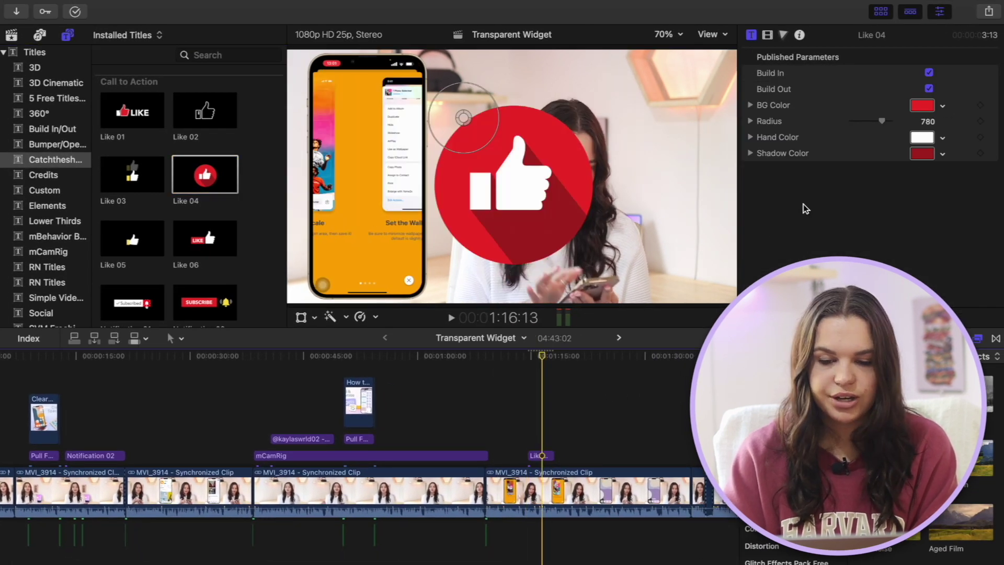
key("BackSpace")
scroll(139, 177, "down", 5)
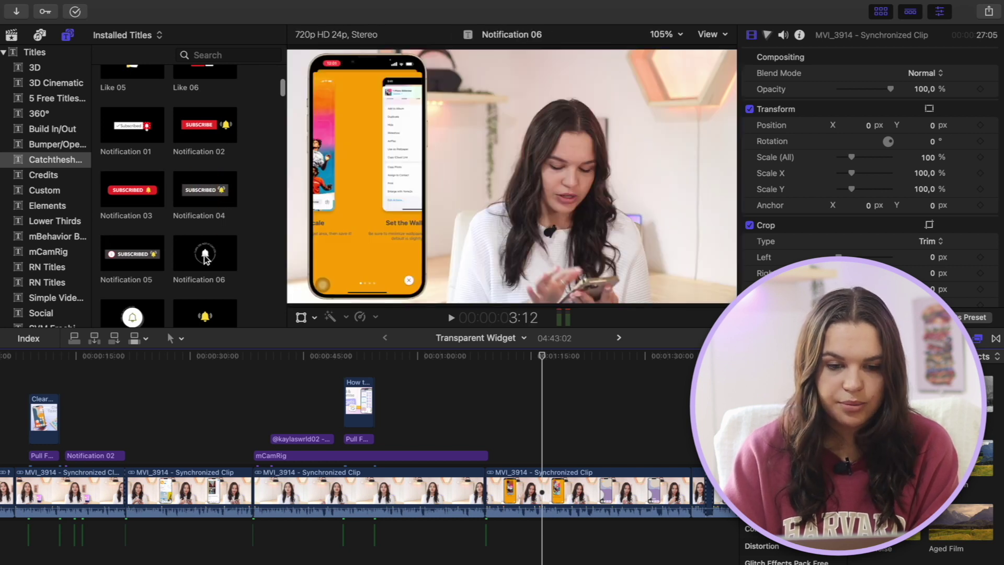
scroll(217, 259, "down", 3)
scroll(218, 259, "down", 3)
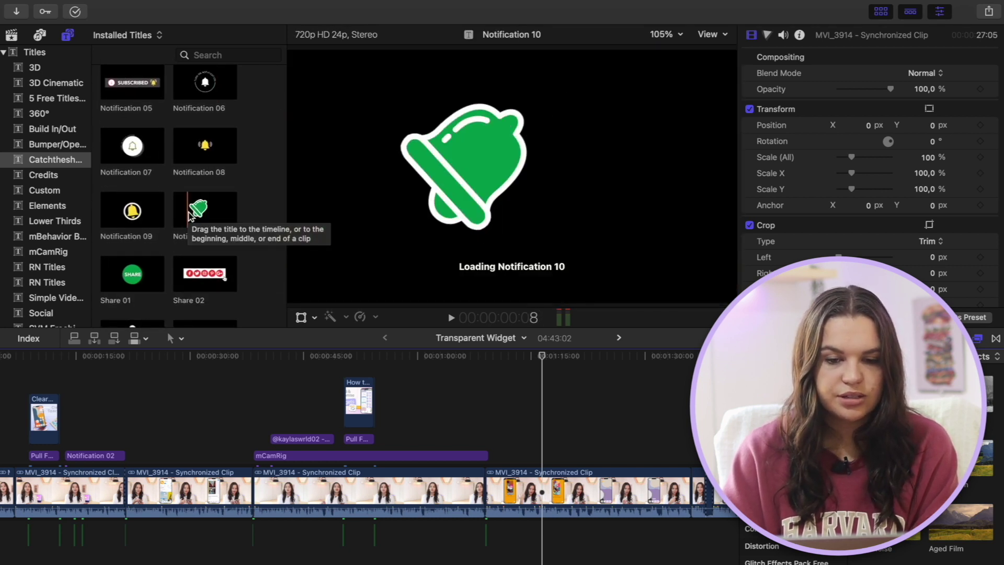
scroll(208, 214, "down", 2)
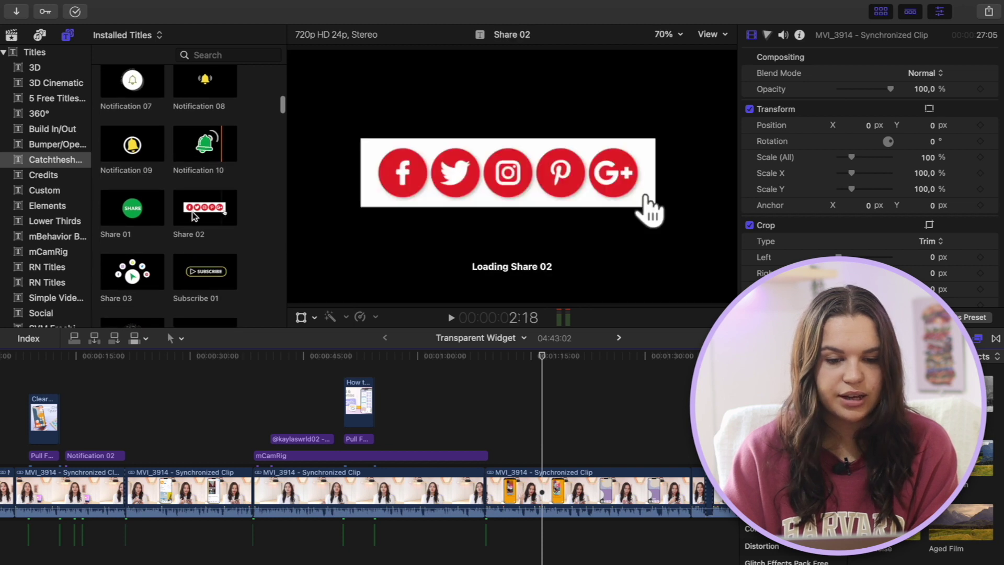
scroll(173, 235, "down", 10)
scroll(157, 209, "up", 2)
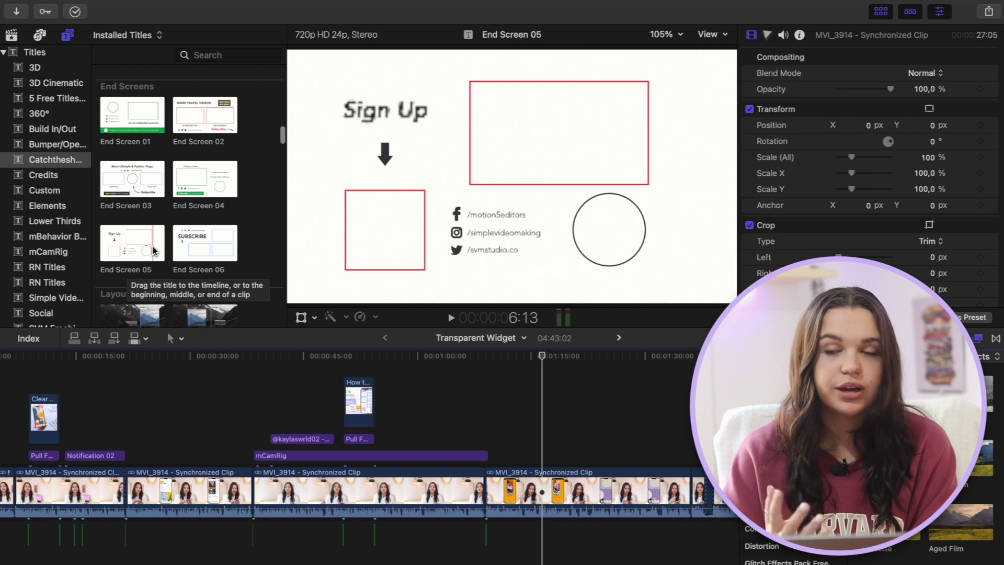
scroll(153, 250, "down", 8)
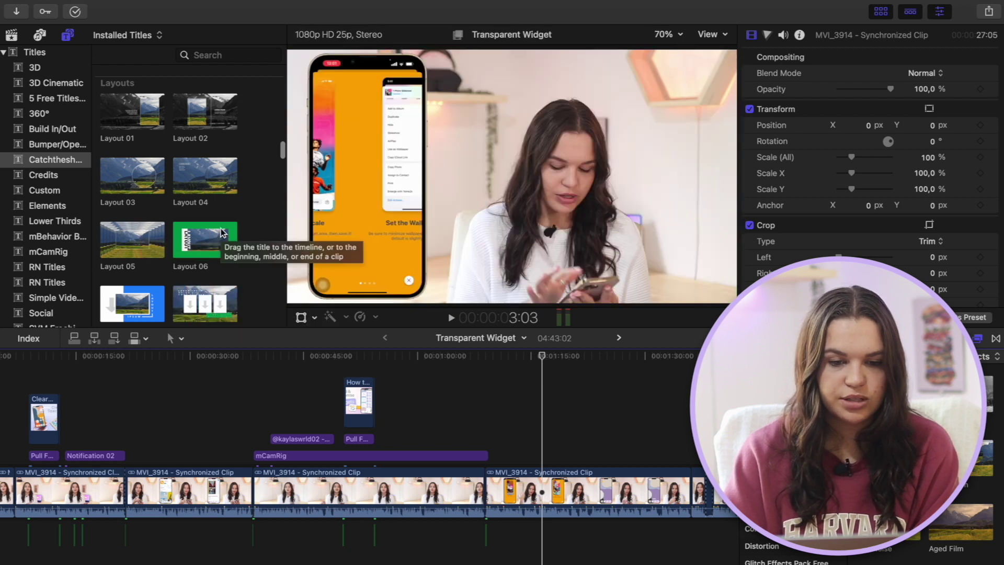
scroll(208, 130, "down", 2)
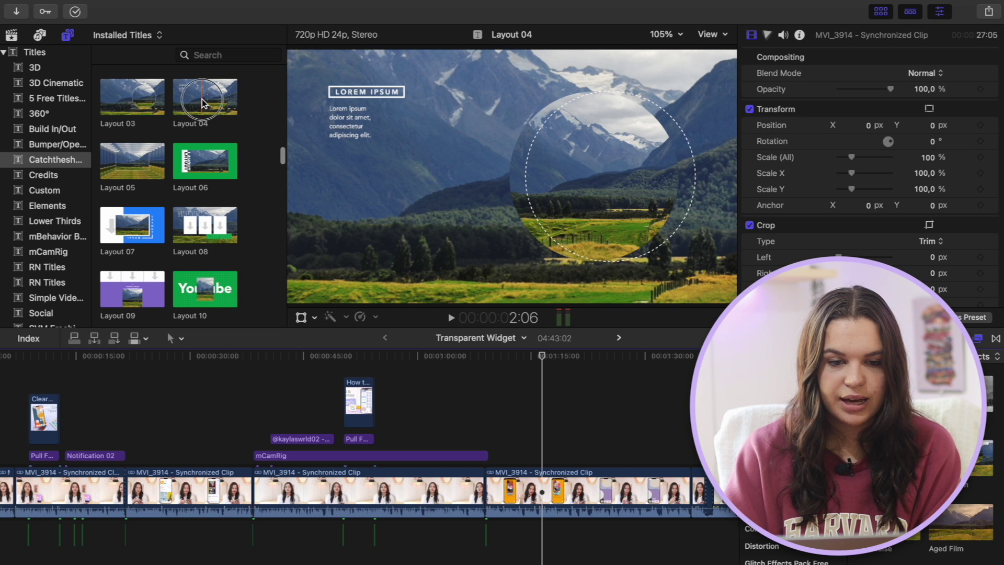
left_click_drag(209, 102, 572, 463)
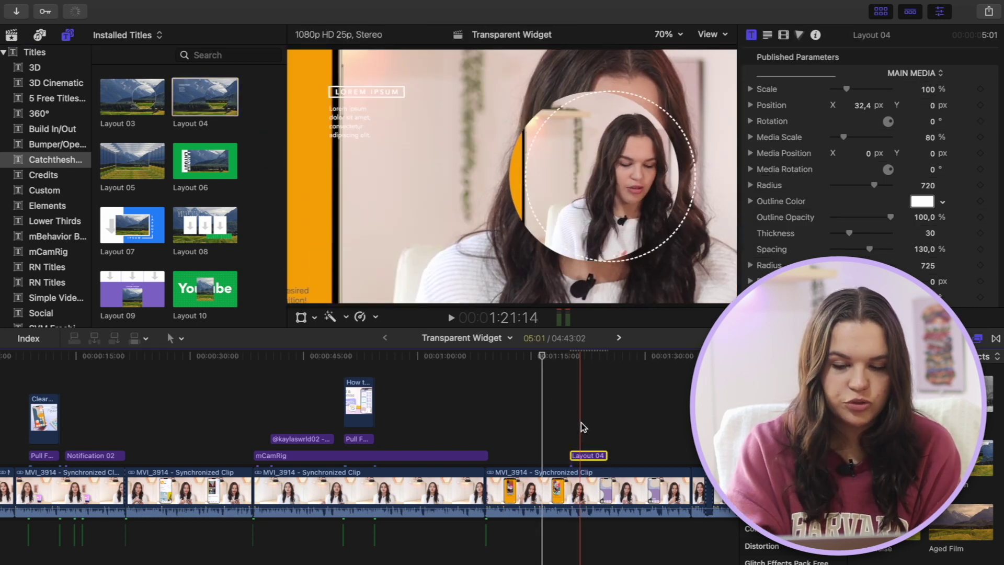
key("super+z")
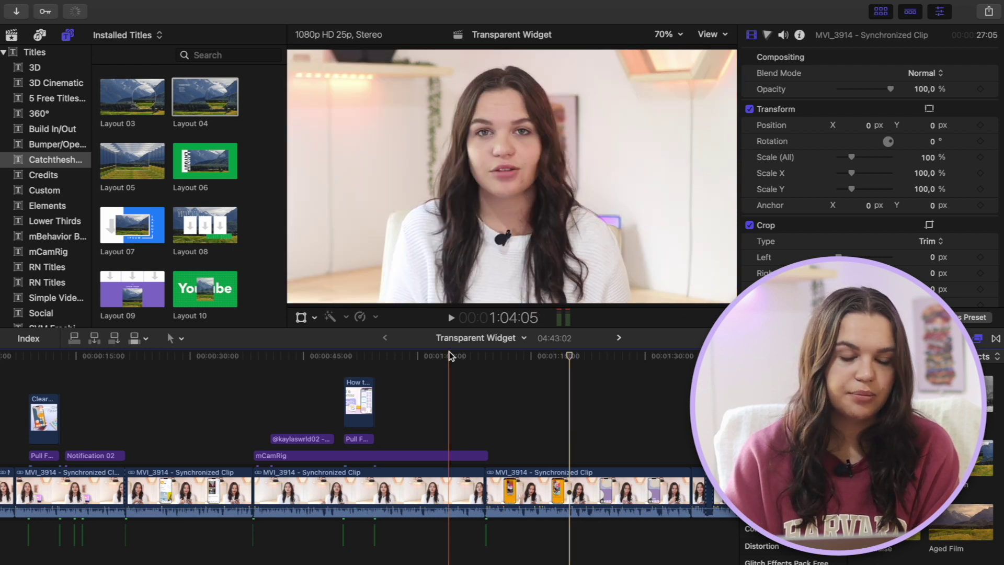
scroll(156, 180, "down", 5)
scroll(157, 183, "down", 8)
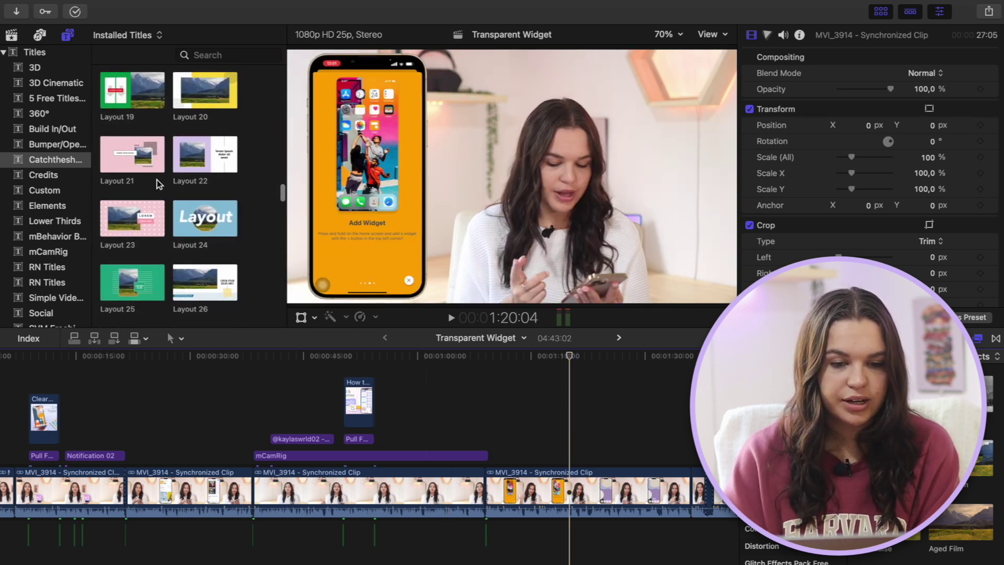
scroll(163, 193, "down", 6)
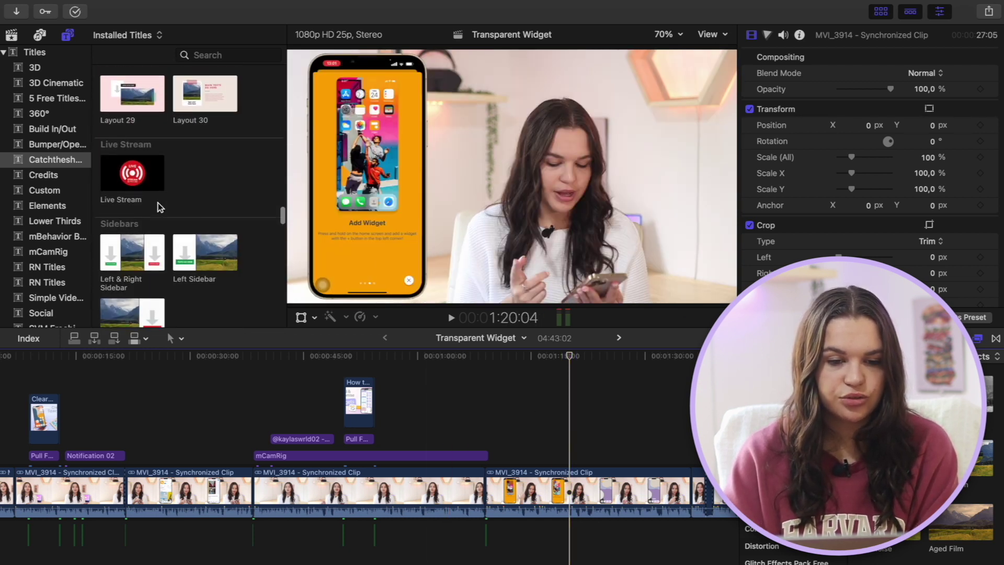
scroll(168, 155, "down", 5)
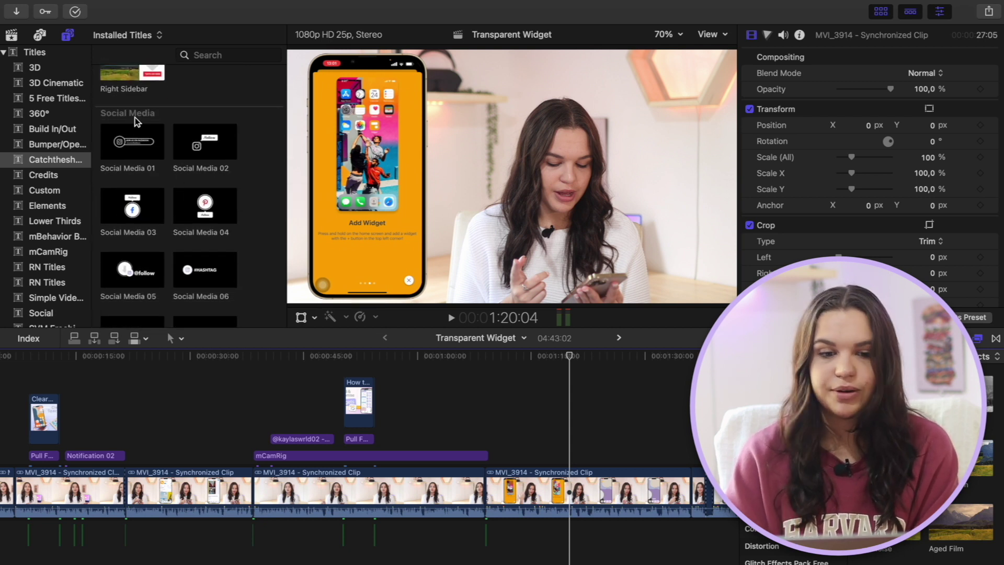
scroll(150, 179, "down", 2)
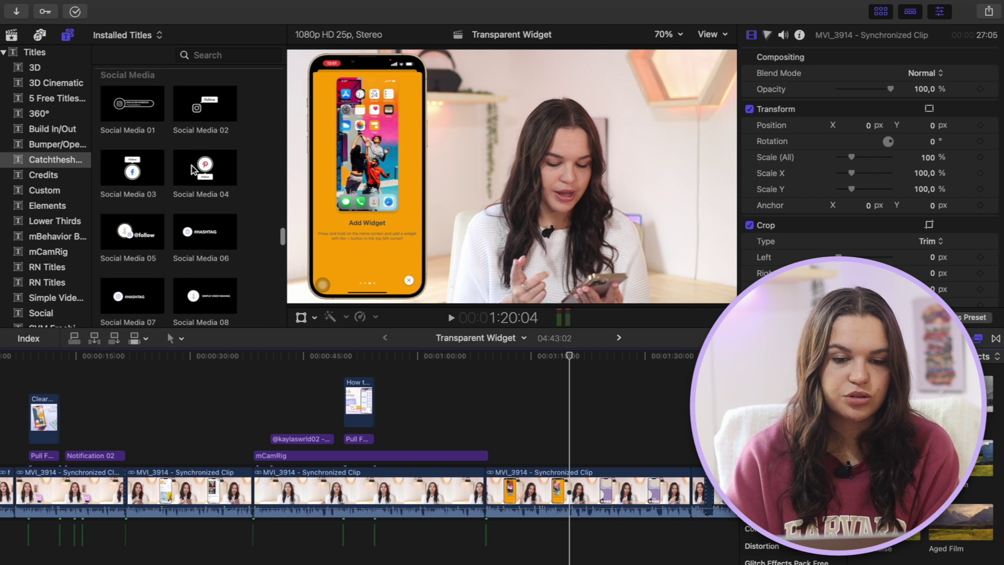
scroll(209, 170, "down", 3)
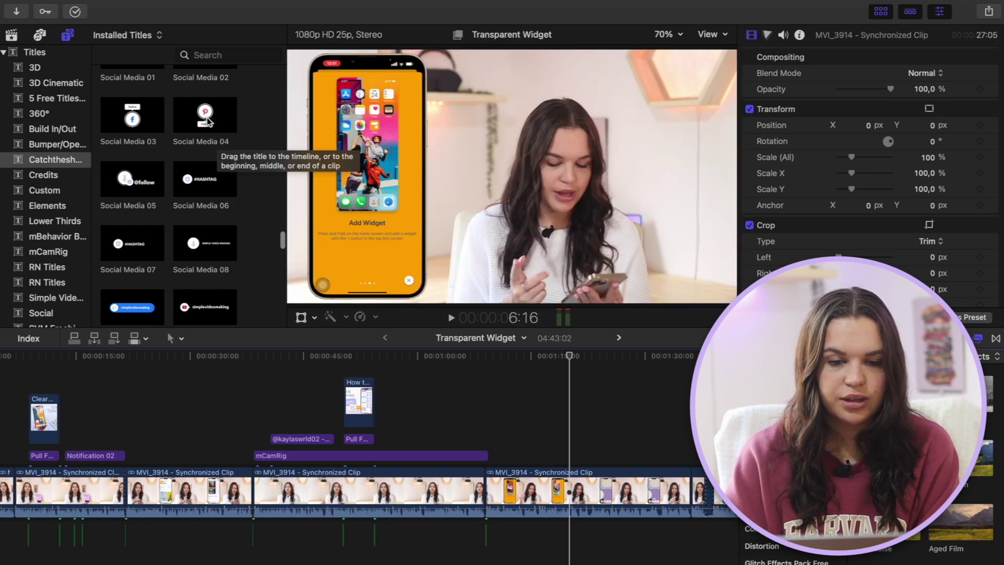
Step: Preview Social Media 03, then place Social Media 05 above the clip at the playhead
left_click(134, 116)
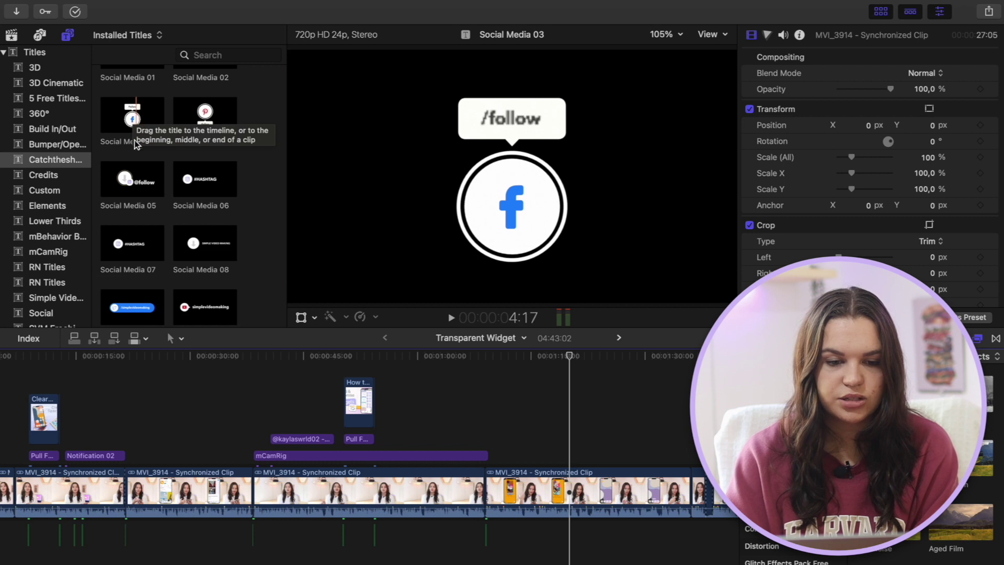
left_click_drag(145, 176, 560, 433)
left_click(585, 437)
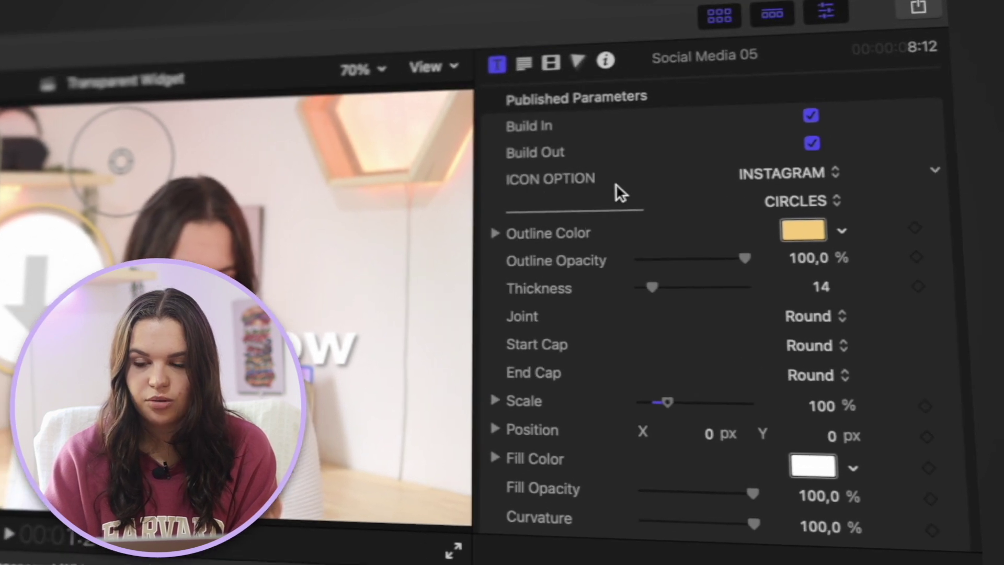
Step: Set the Social Media 05 callout icon to Pinterest, then delete the title clip
left_click(813, 174)
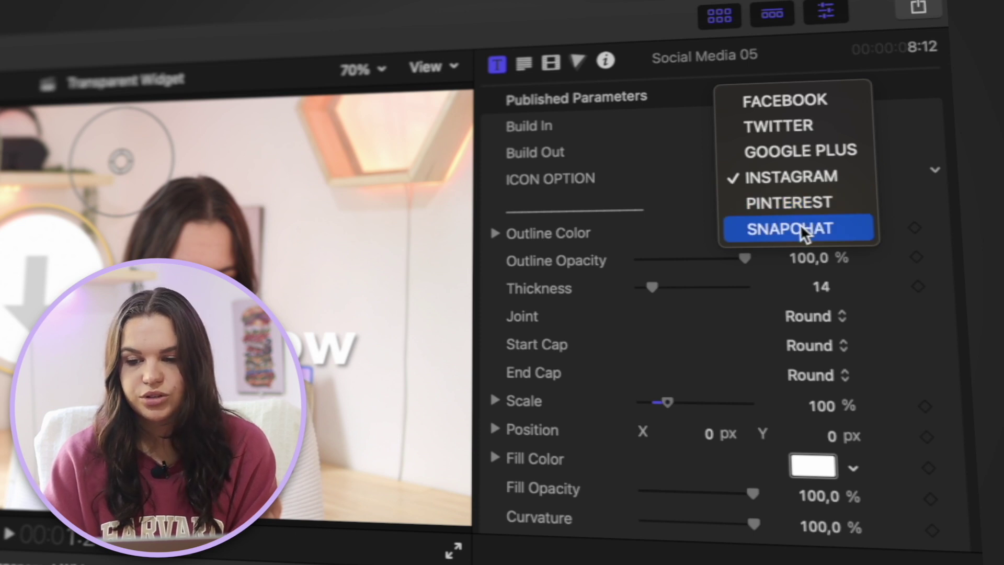
left_click(795, 203)
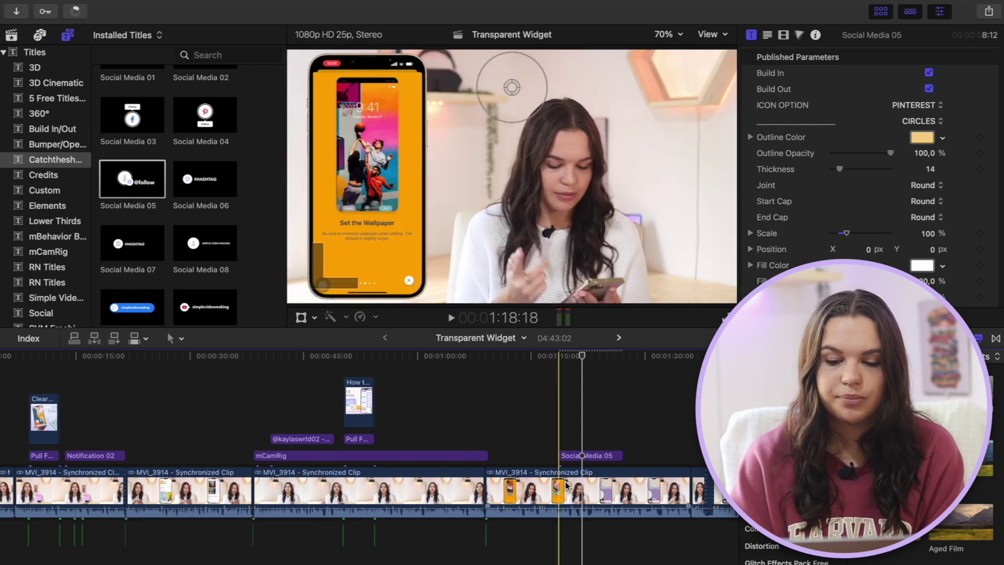
left_click(577, 456)
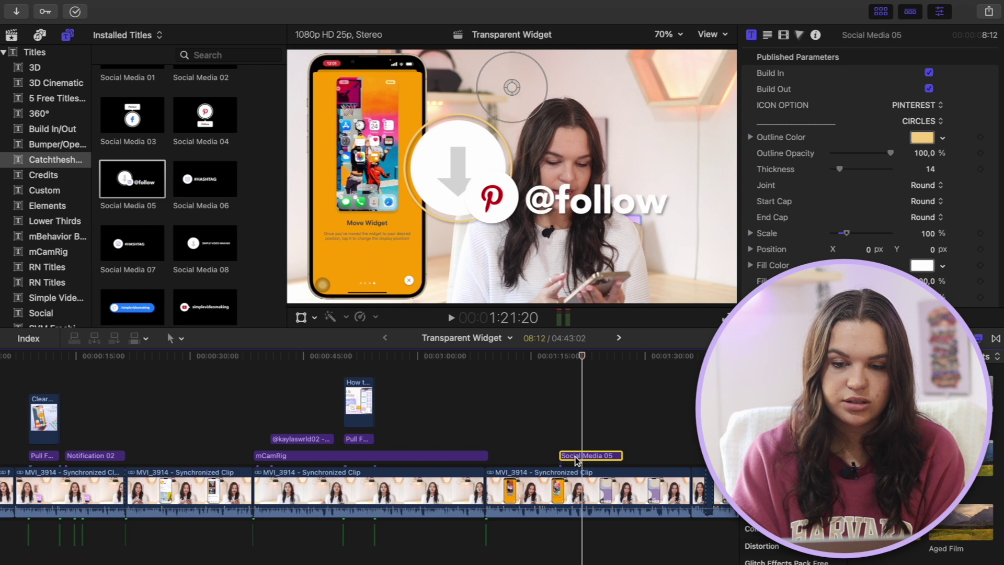
key("Delete")
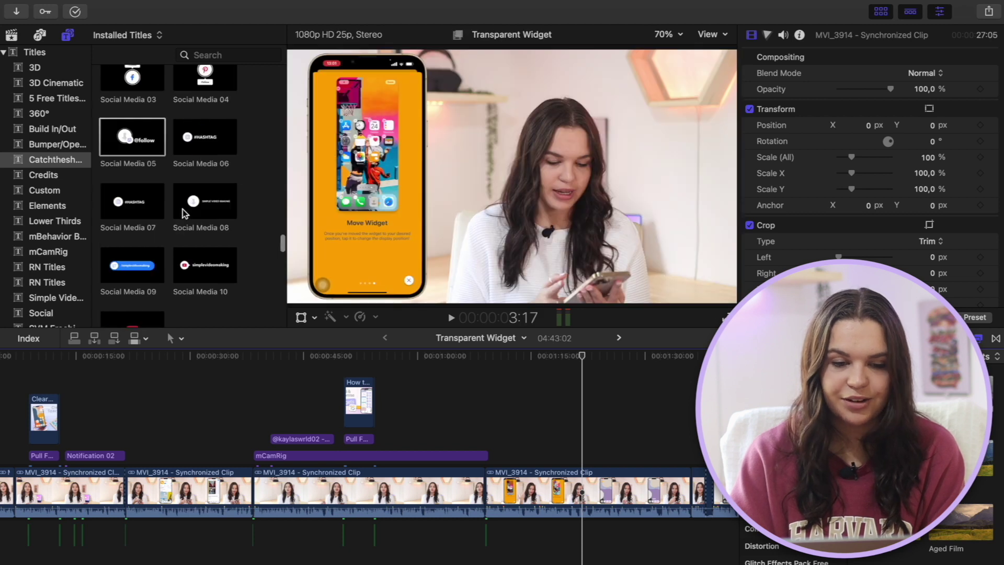
Step: Browse the Title, Top Ten and Social Media presets, stopping at the Call to Action section
scroll(183, 212, "down", 5)
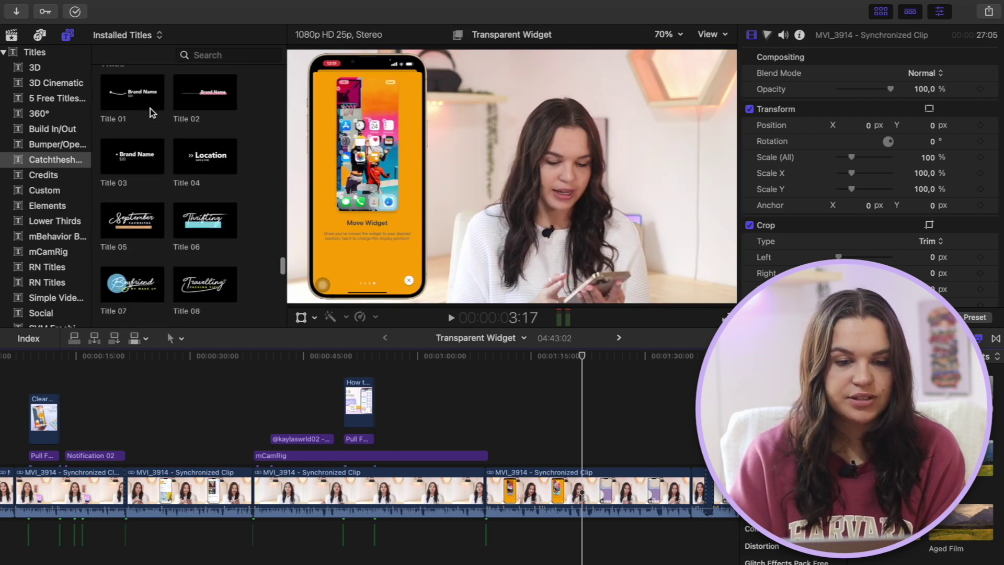
scroll(149, 109, "up", 1)
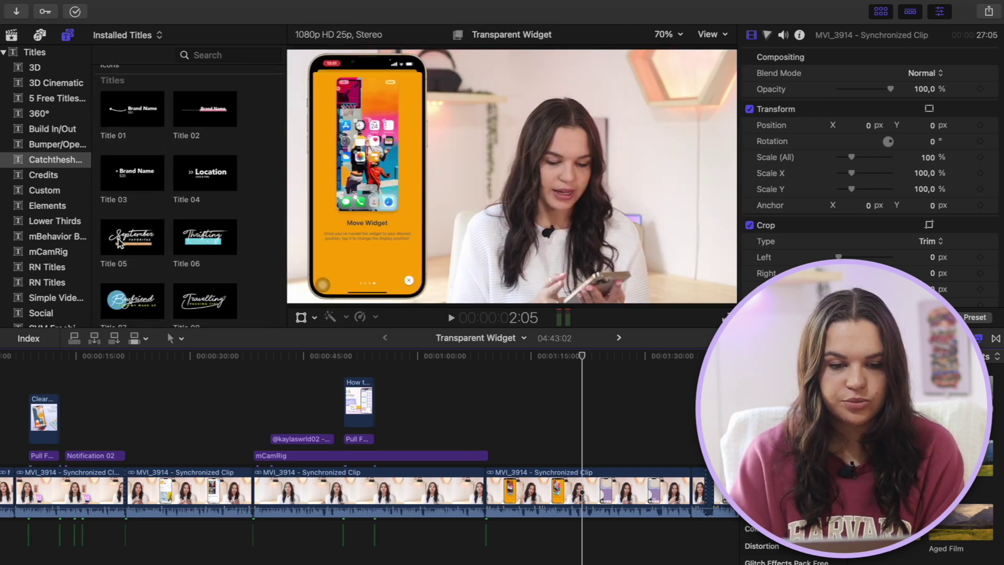
scroll(149, 230, "down", 5)
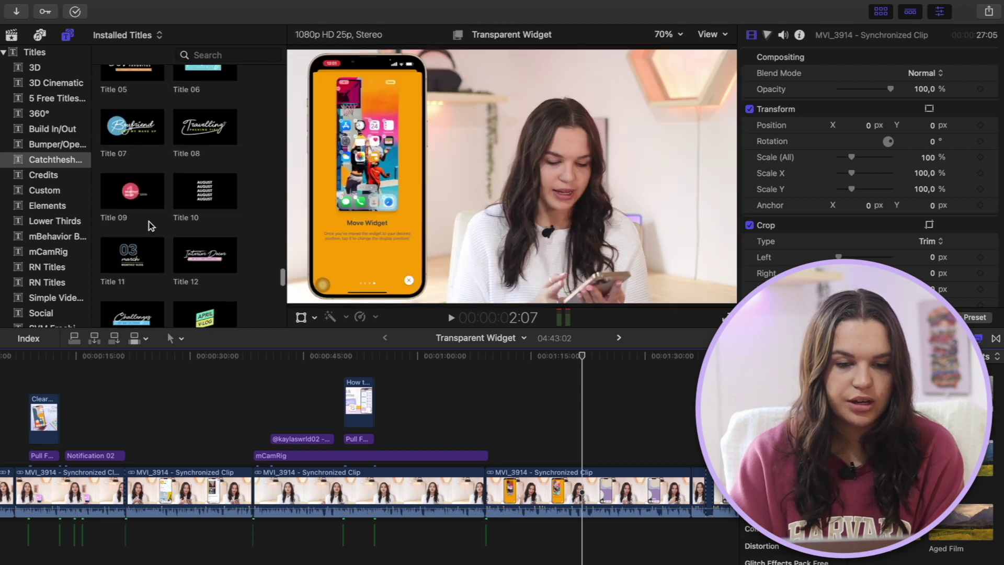
scroll(139, 251, "down", 1)
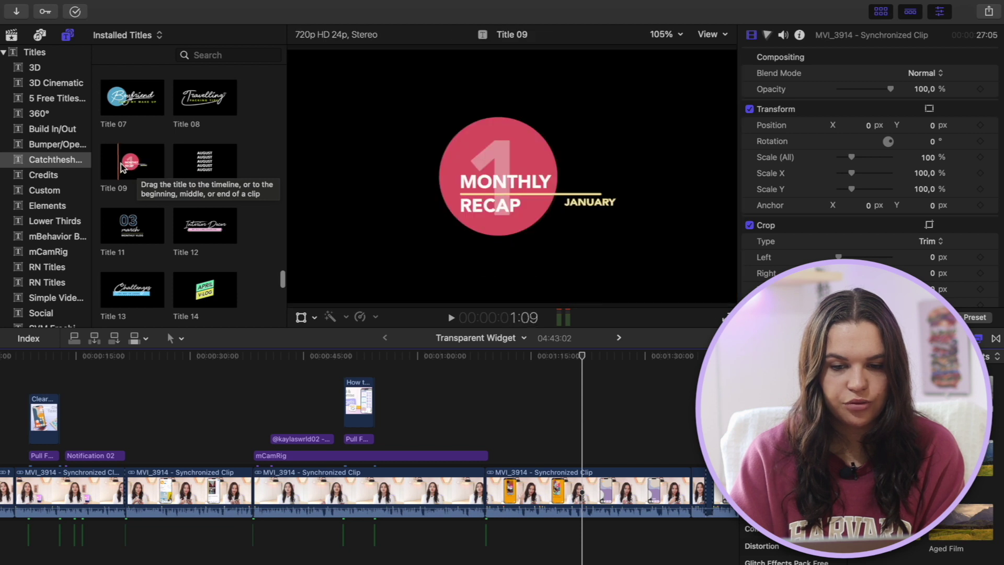
scroll(139, 165, "down", 5)
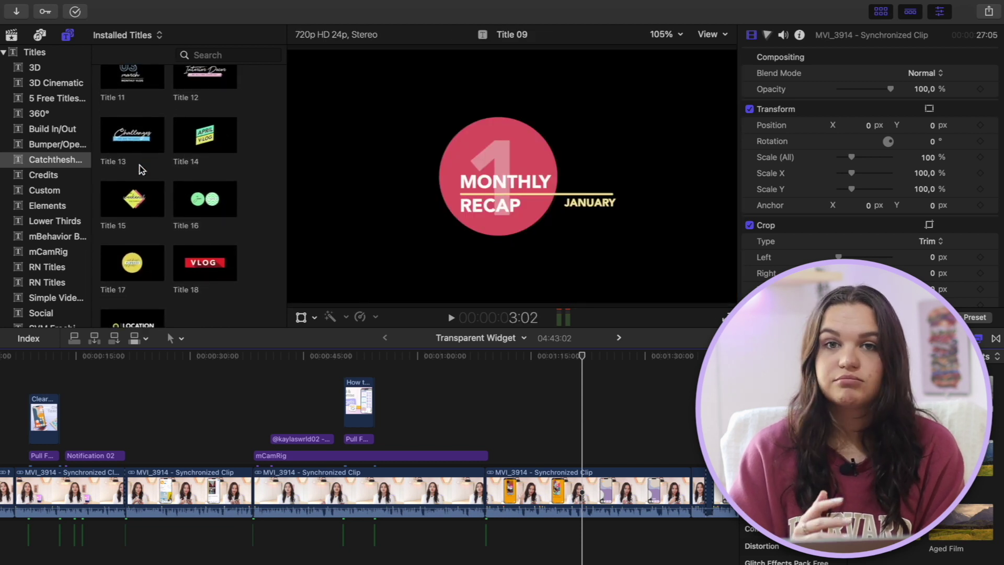
scroll(131, 209, "down", 5)
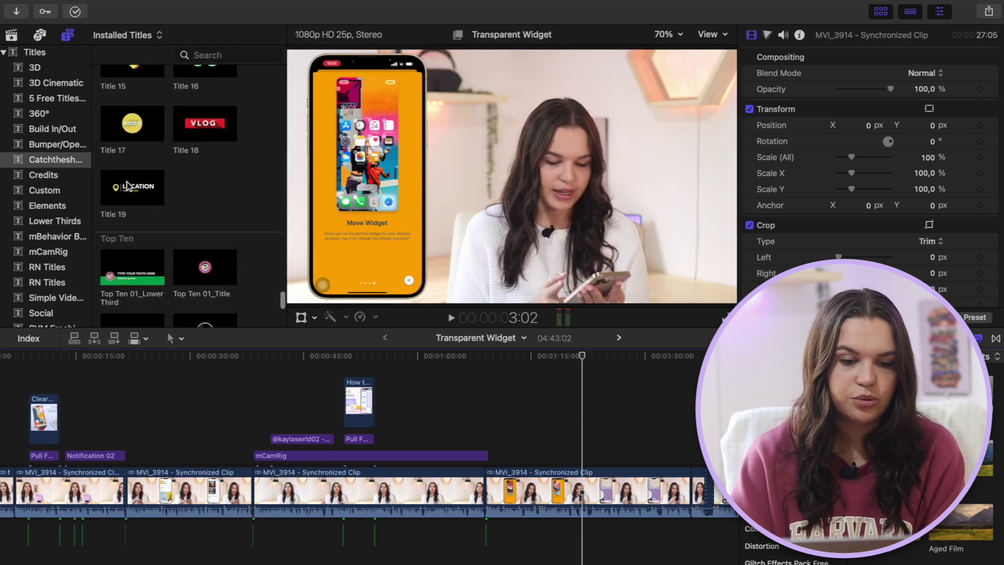
scroll(130, 185, "down", 3)
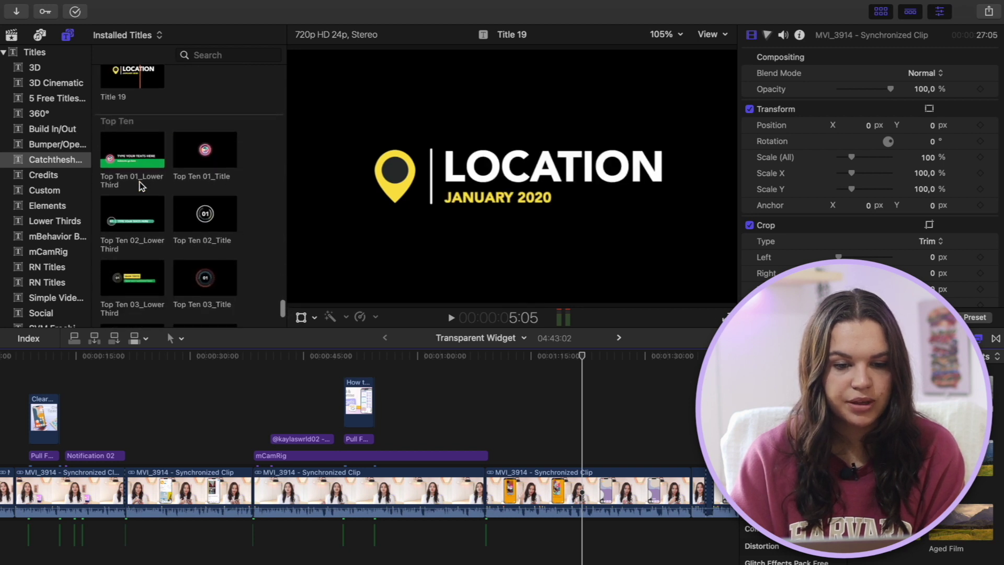
scroll(140, 185, "down", 2)
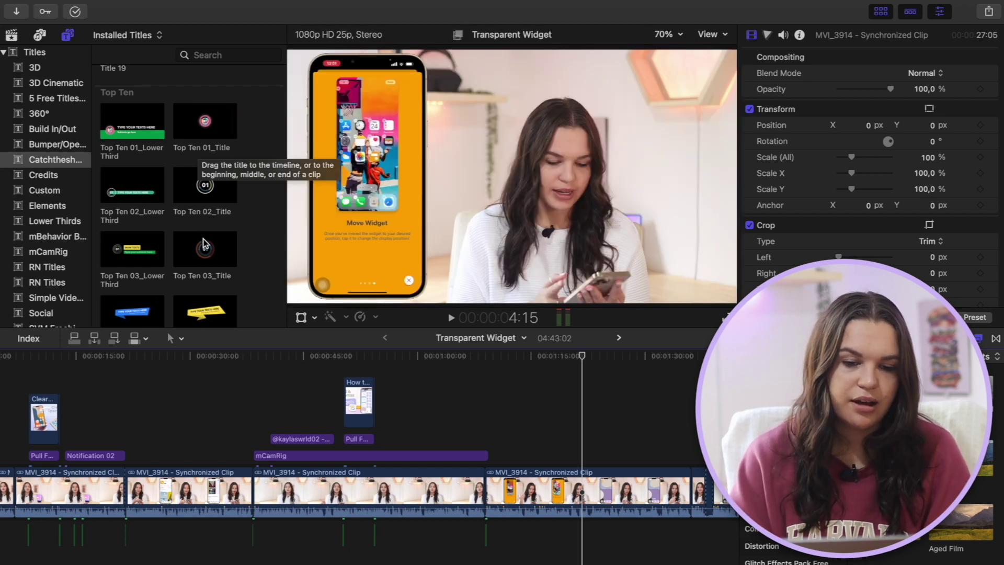
scroll(204, 248, "down", 3)
scroll(196, 248, "down", 2)
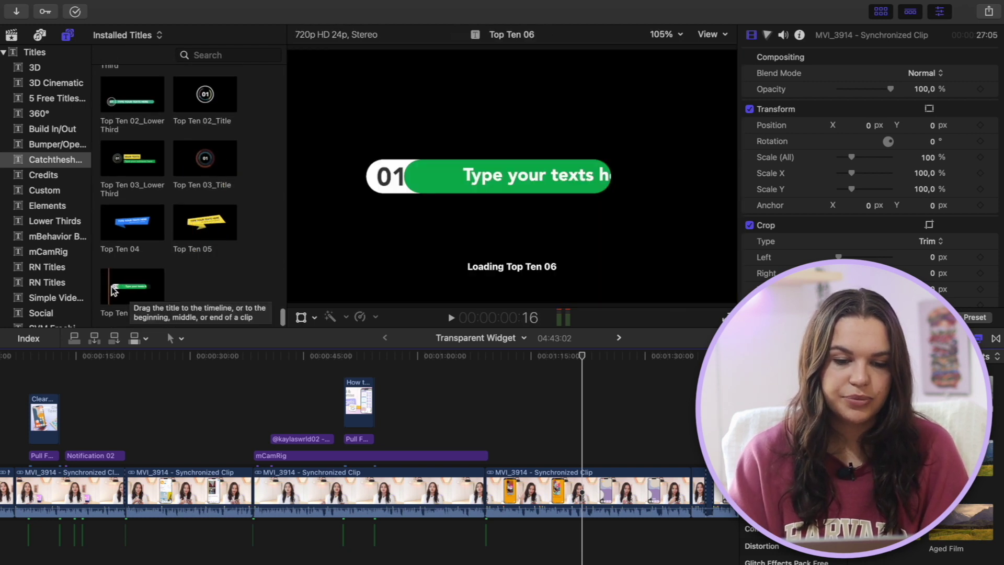
scroll(142, 220, "up", 4)
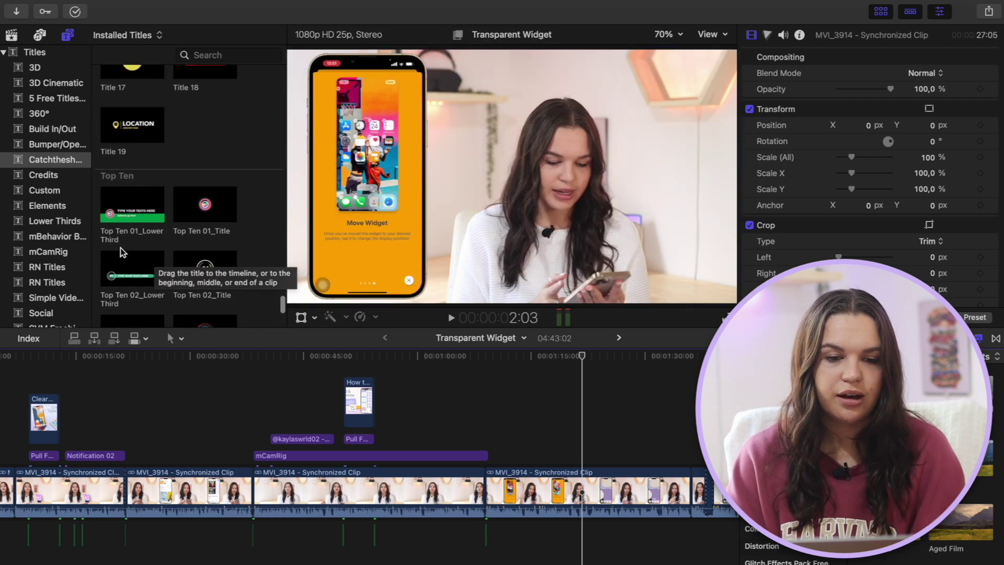
scroll(114, 205, "up", 10)
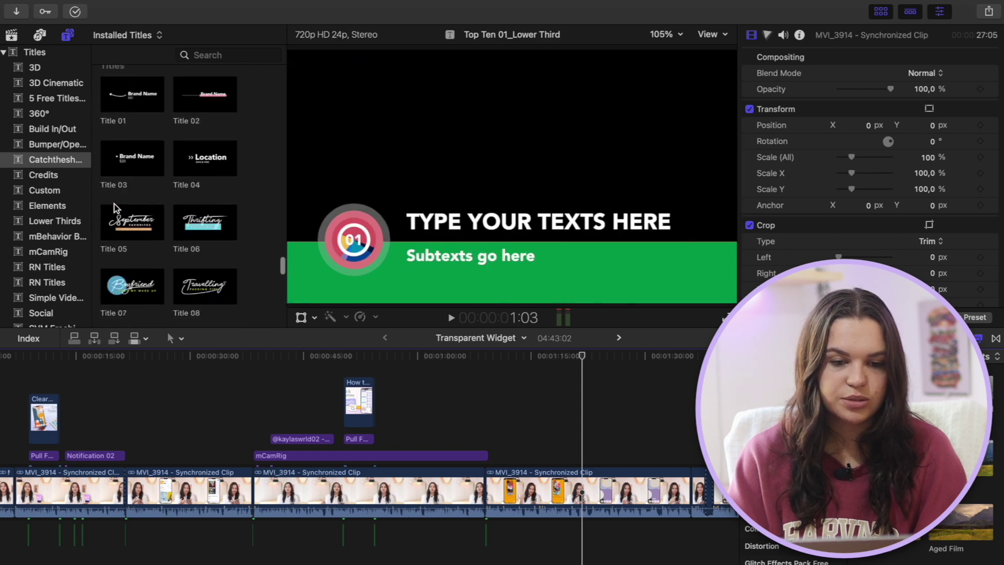
scroll(167, 269, "up", 5)
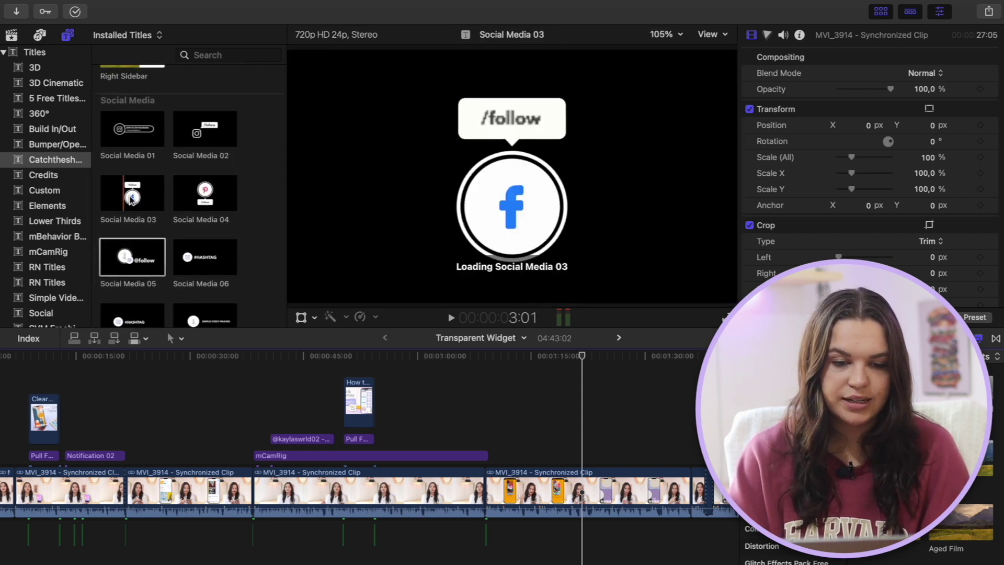
scroll(151, 196, "down", 3)
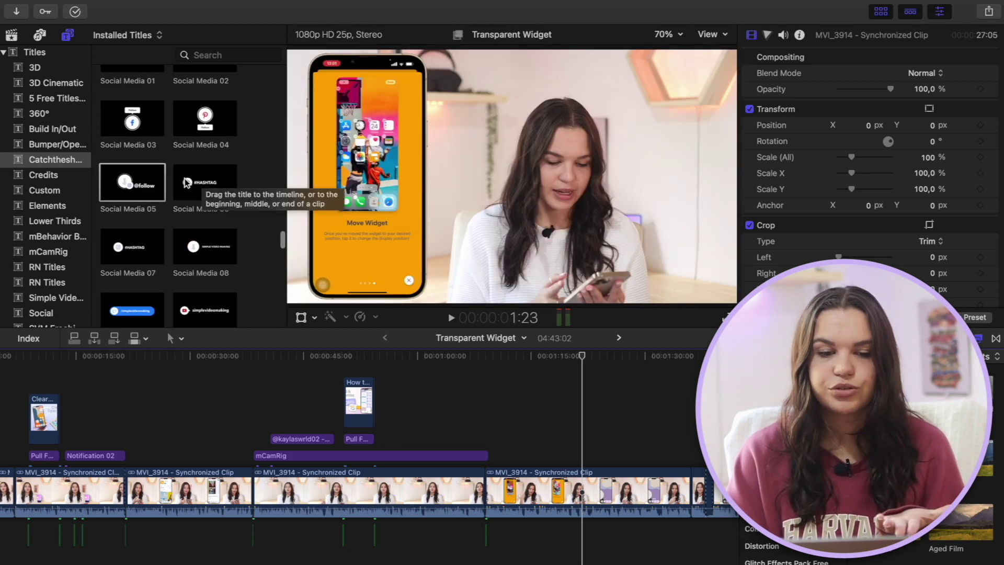
scroll(209, 182, "up", 10)
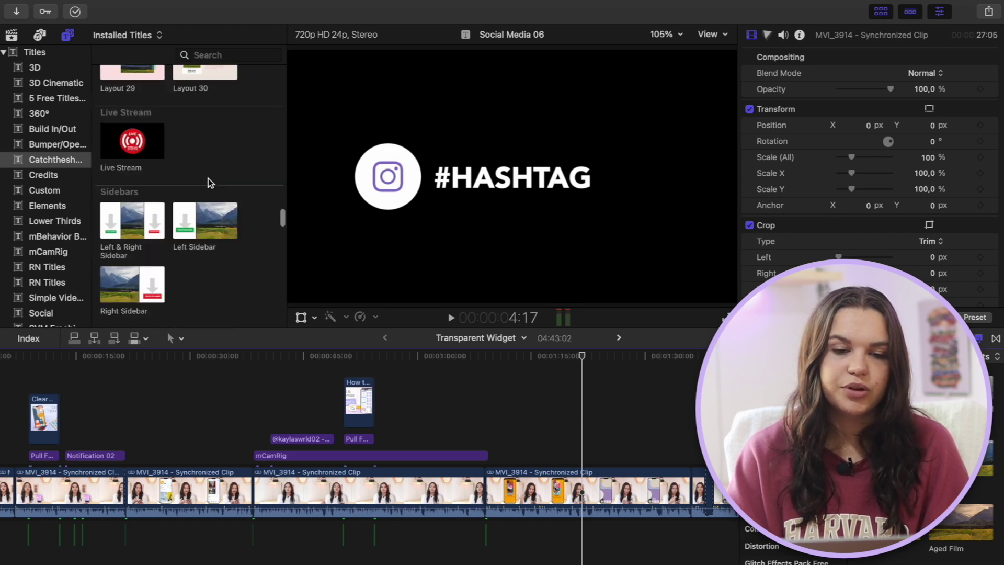
scroll(209, 182, "down", 8)
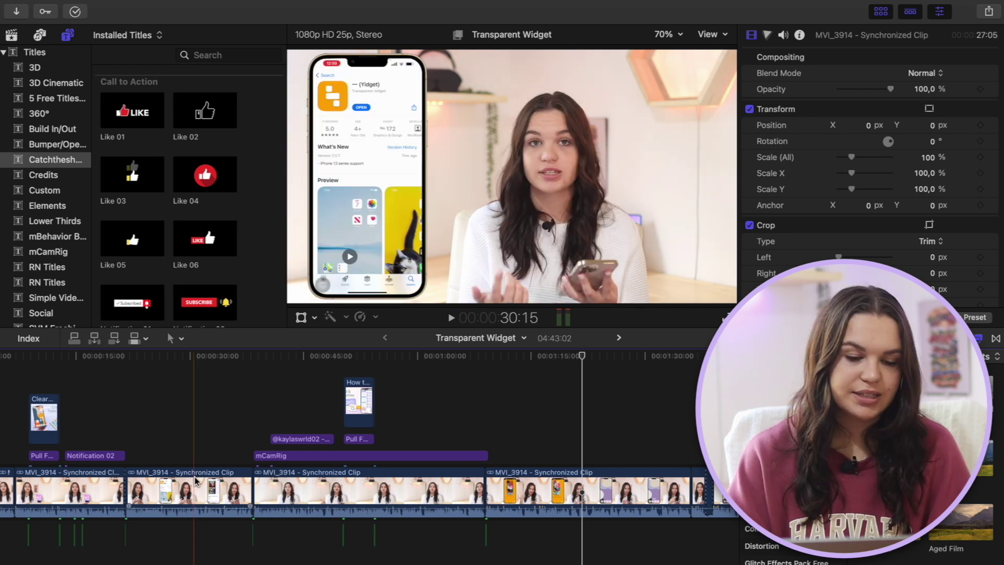
Step: Play from about 00:00:13 and stop at 16:24 on the Notification 02 subscribe title
left_click(64, 429)
key("space")
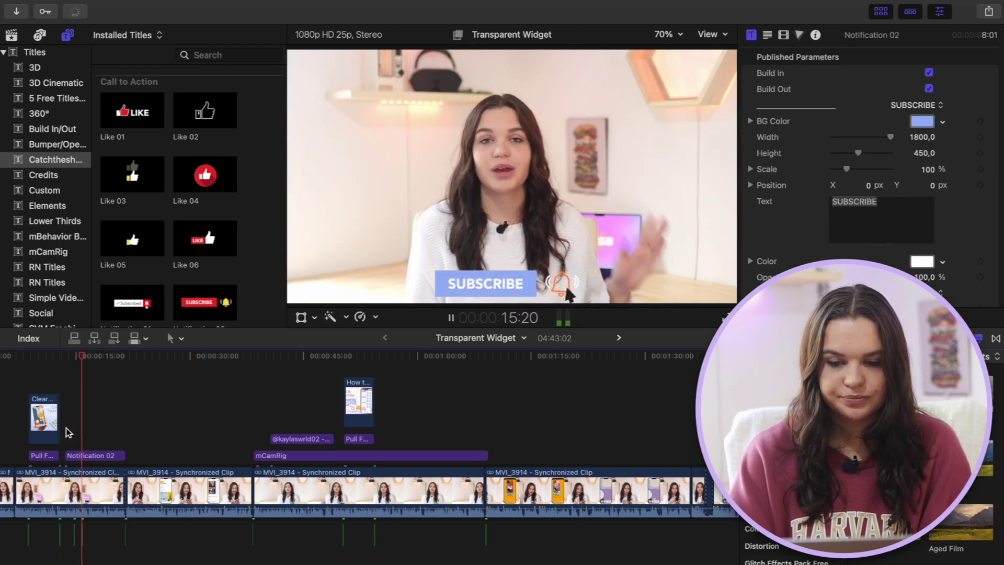
key("space")
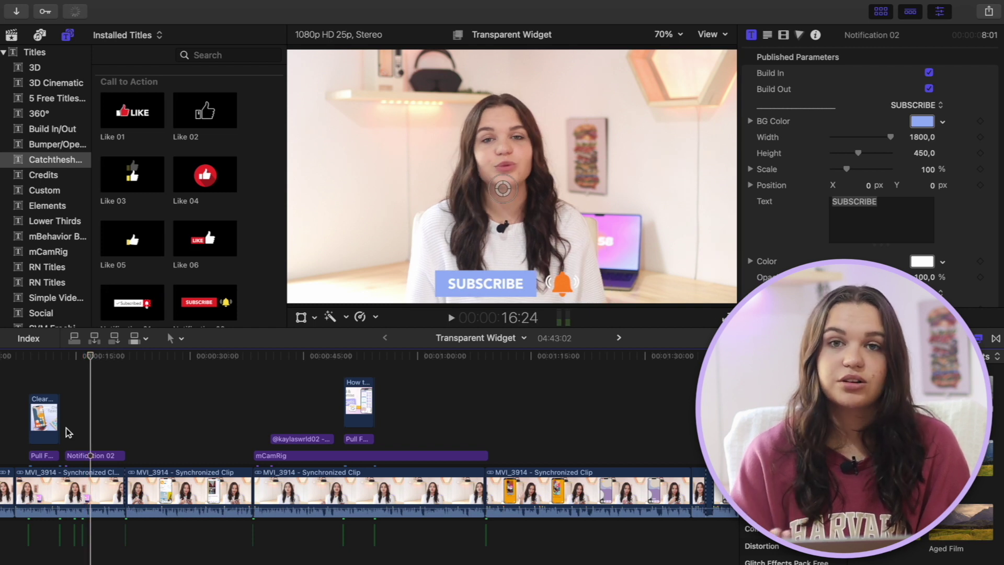